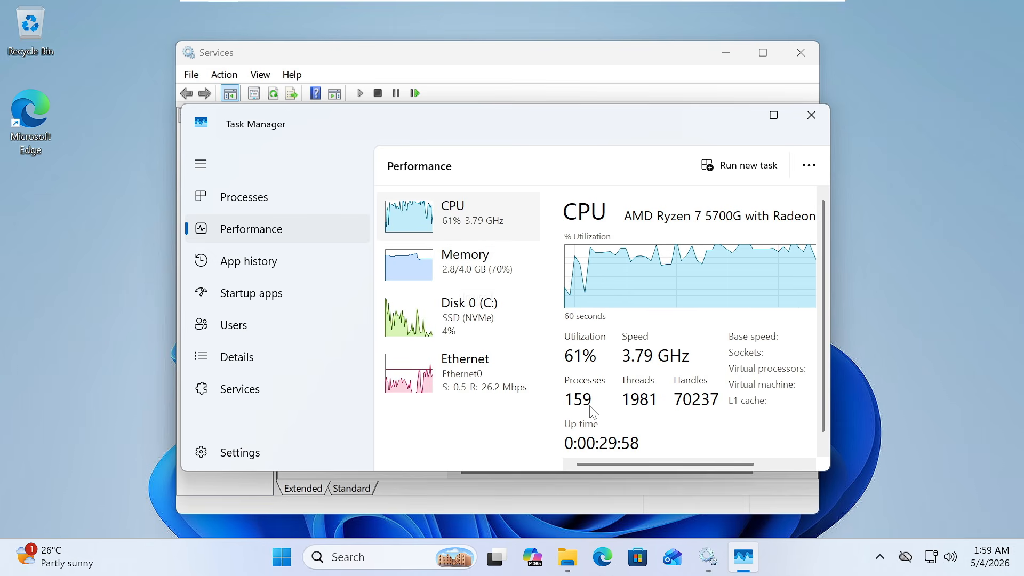
# Find and open the Services management console.
pyautogui.click(736, 115)
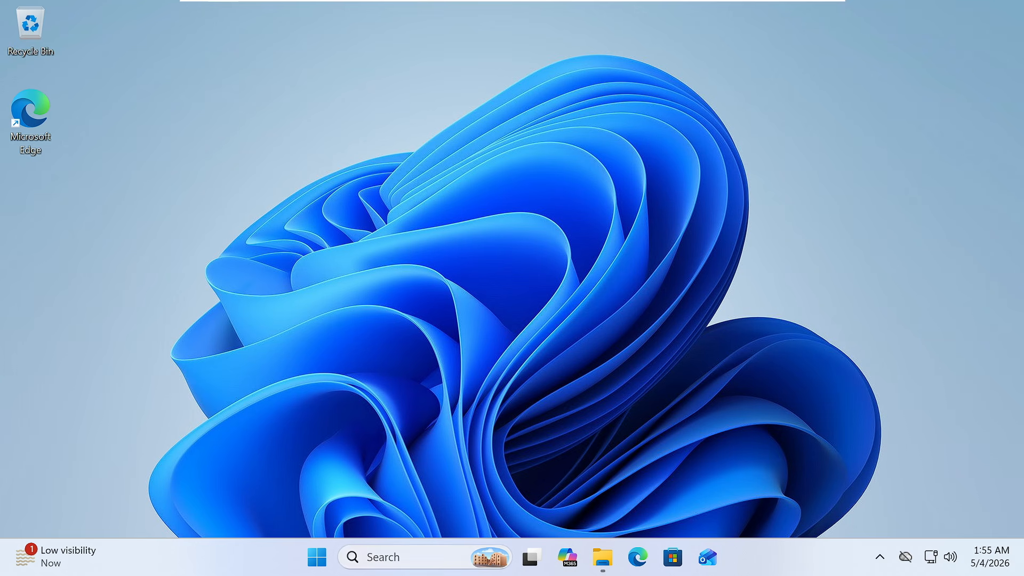
pyautogui.click(418, 556)
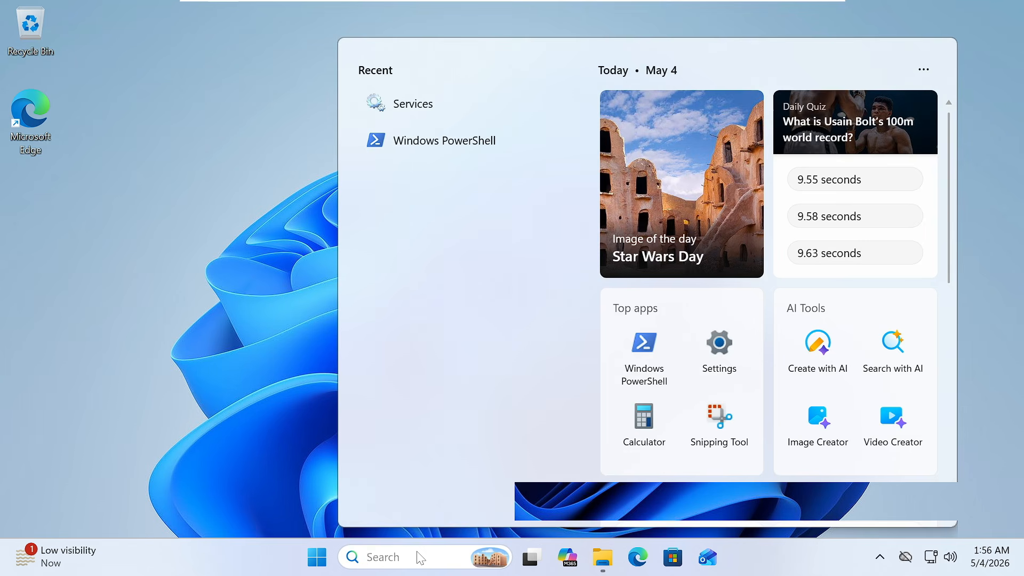
pyautogui.write('servi')
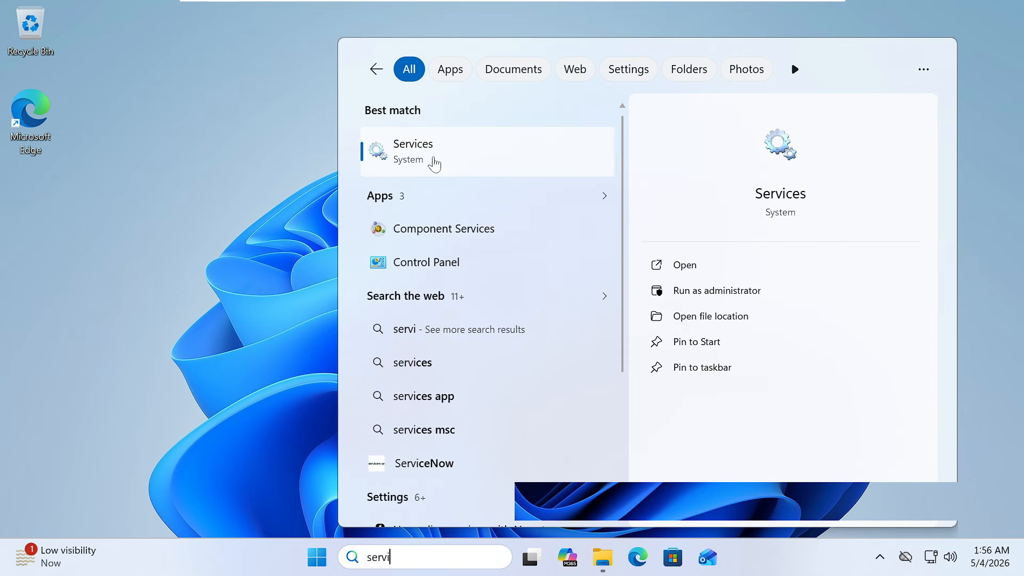
pyautogui.click(431, 160)
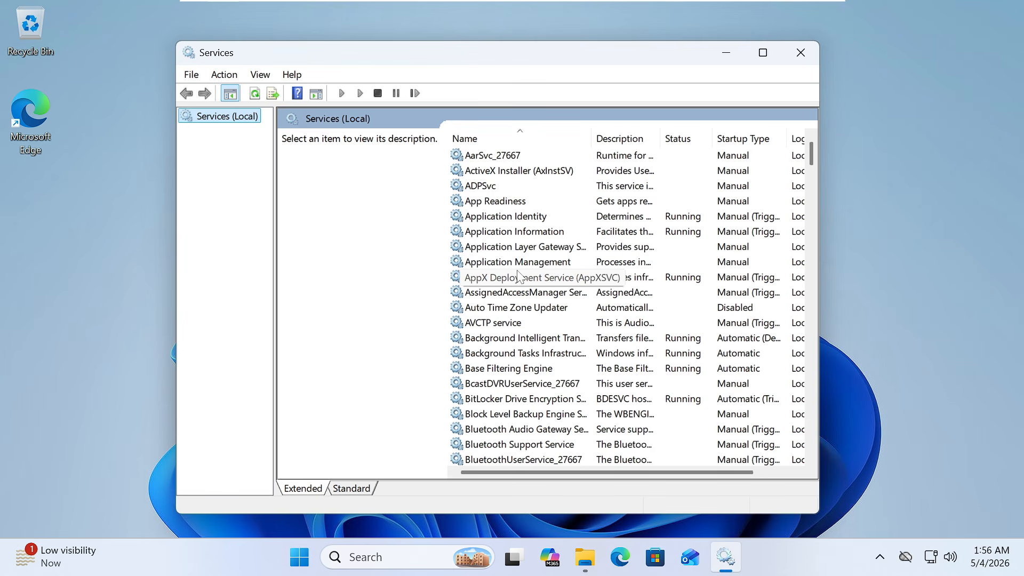
# Review the description and properties of the BitLocker Drive Encryption Service, and close its properties.
pyautogui.click(512, 353)
pyautogui.scroll(-2, 512, 353)
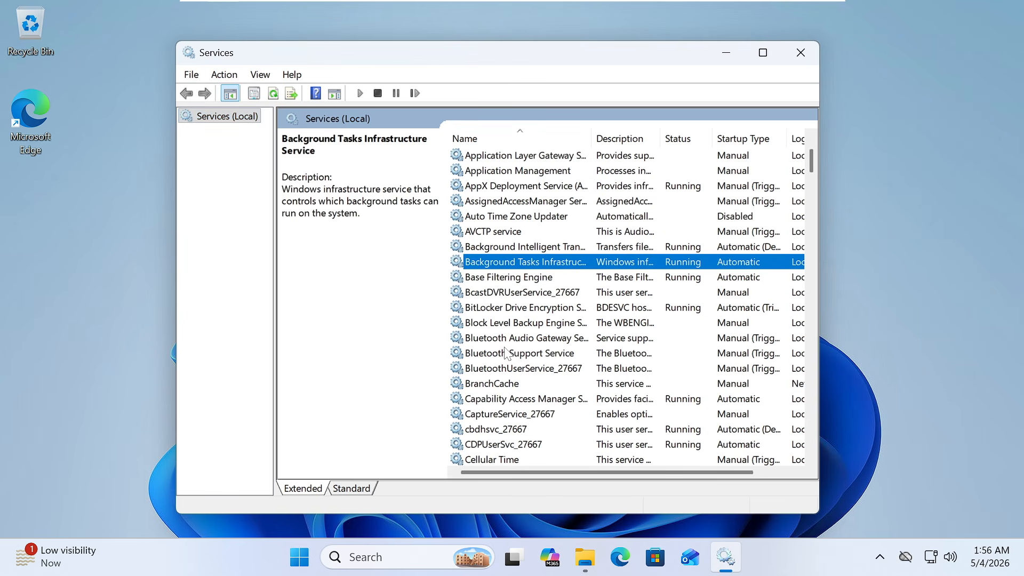
pyautogui.click(512, 309)
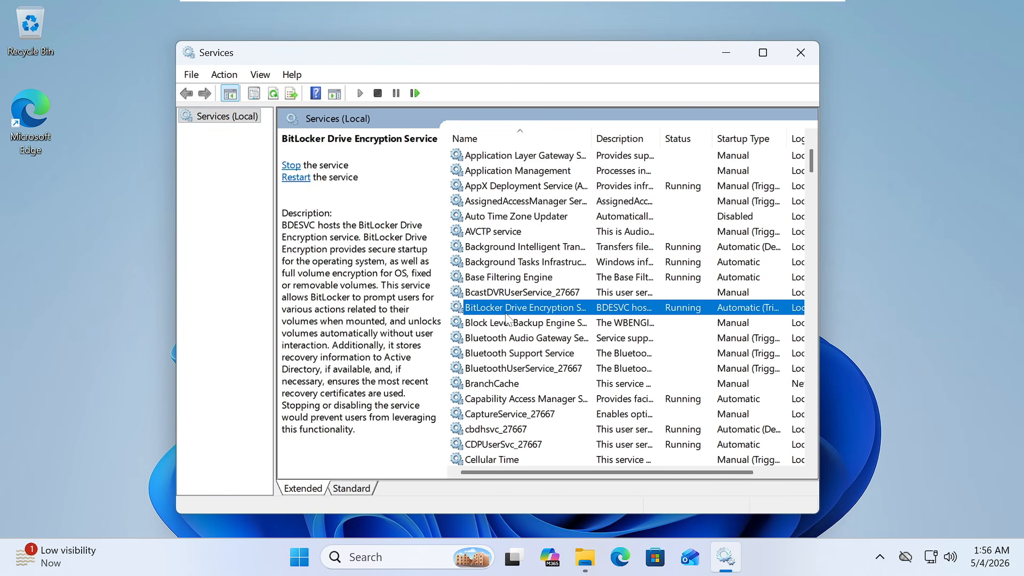
pyautogui.doubleClick(542, 310)
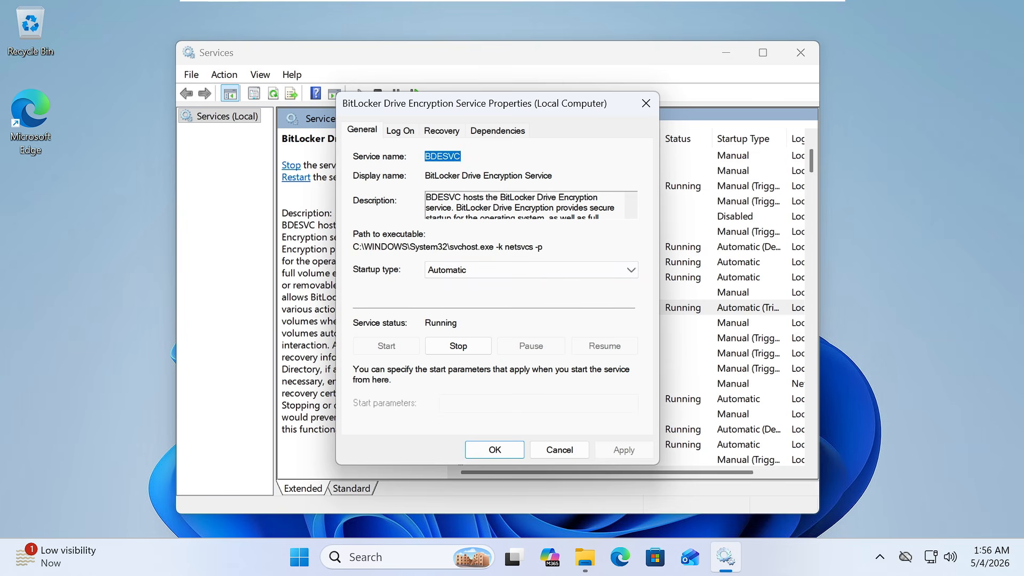
pyautogui.press('Tab')
pyautogui.press('Escape')
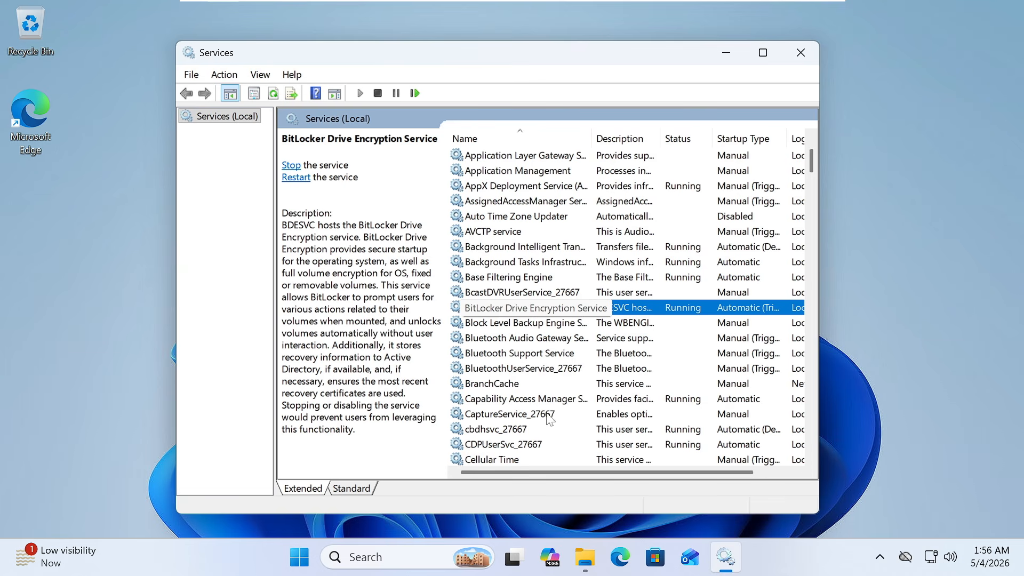
# Check in File Explorer which BitLocker option Local Disk (C:) offers, and minimize the File Explorer window.
pyautogui.press('super+e')
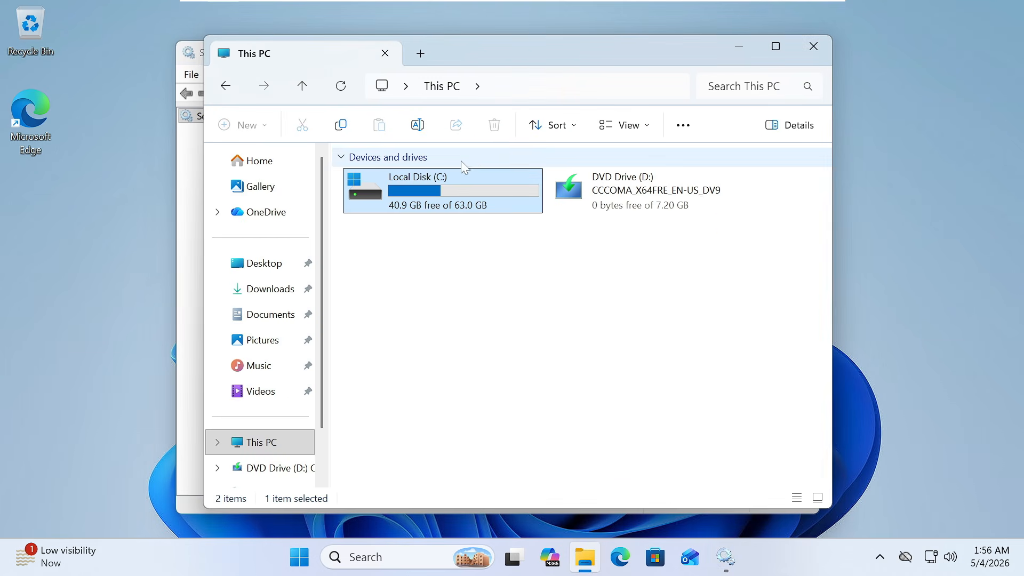
pyautogui.click(447, 187)
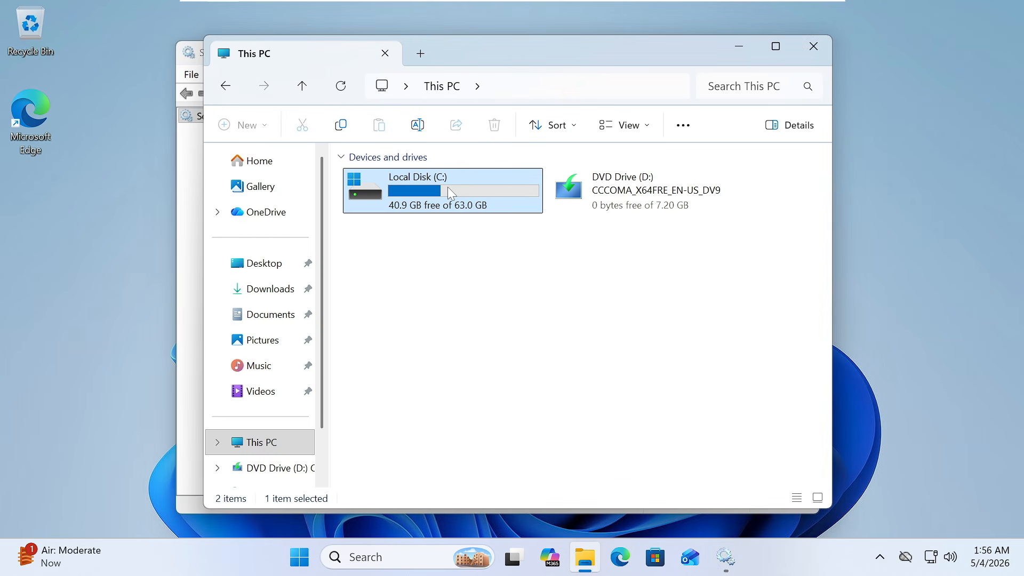
pyautogui.rightClick(448, 192)
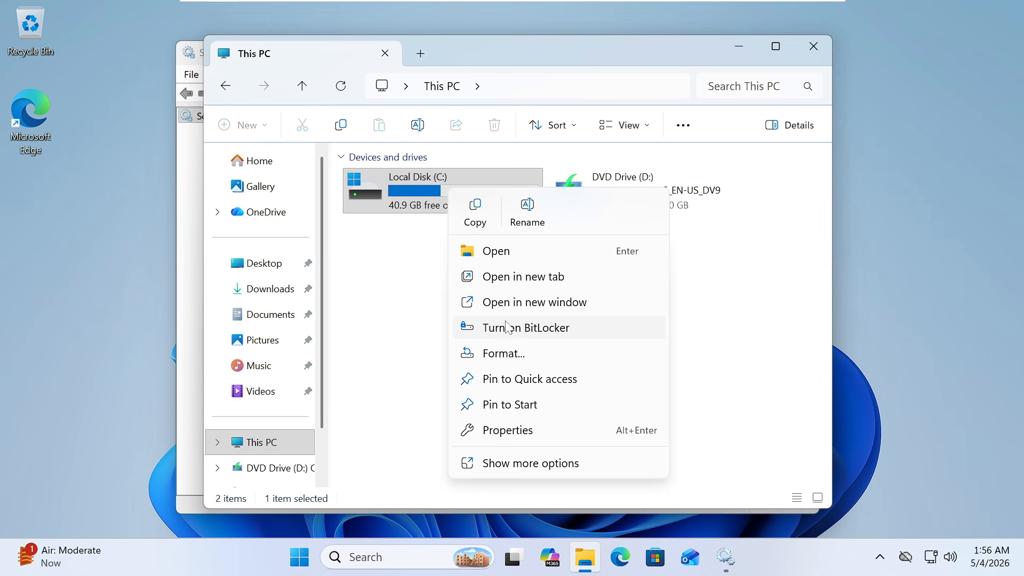
pyautogui.click(402, 272)
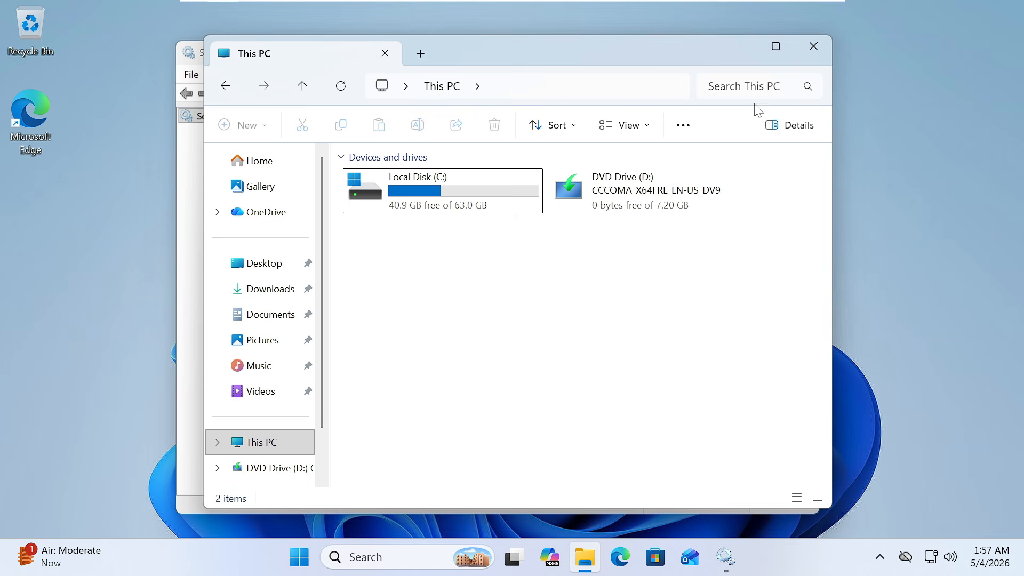
pyautogui.click(740, 46)
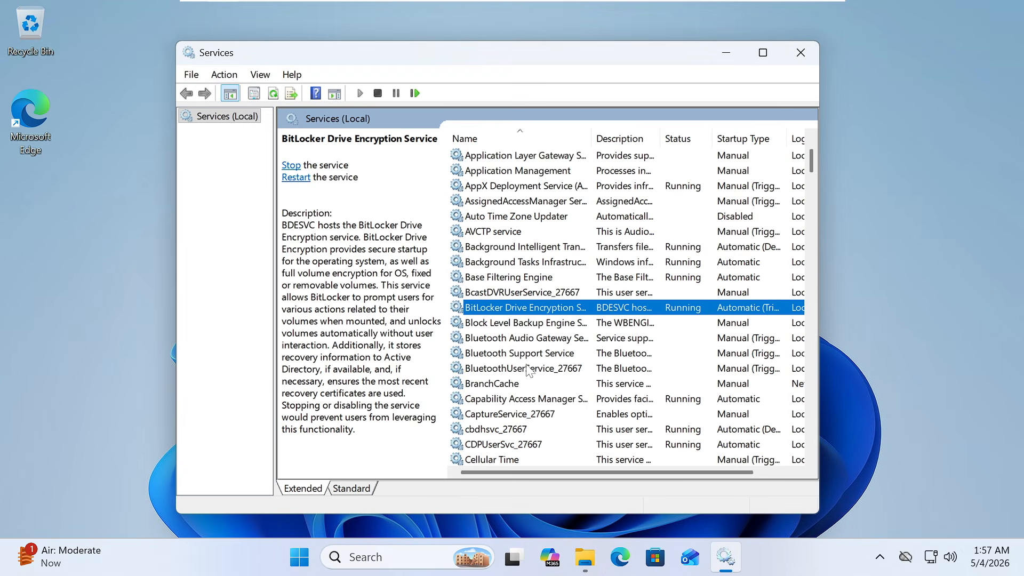
# Open Task Manager to view CPU performance and widen its window.
pyautogui.rightClick(770, 567)
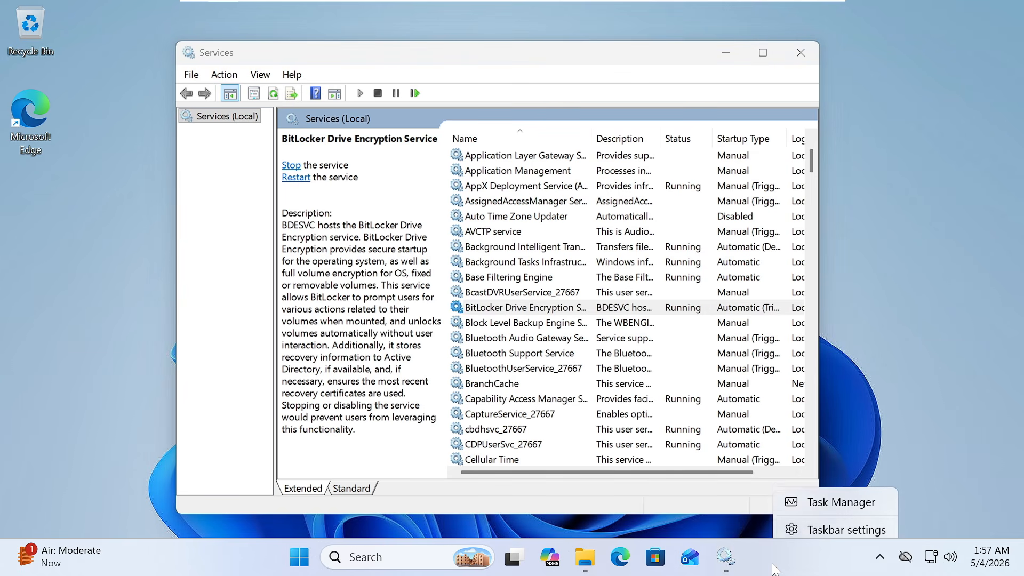
pyautogui.click(830, 499)
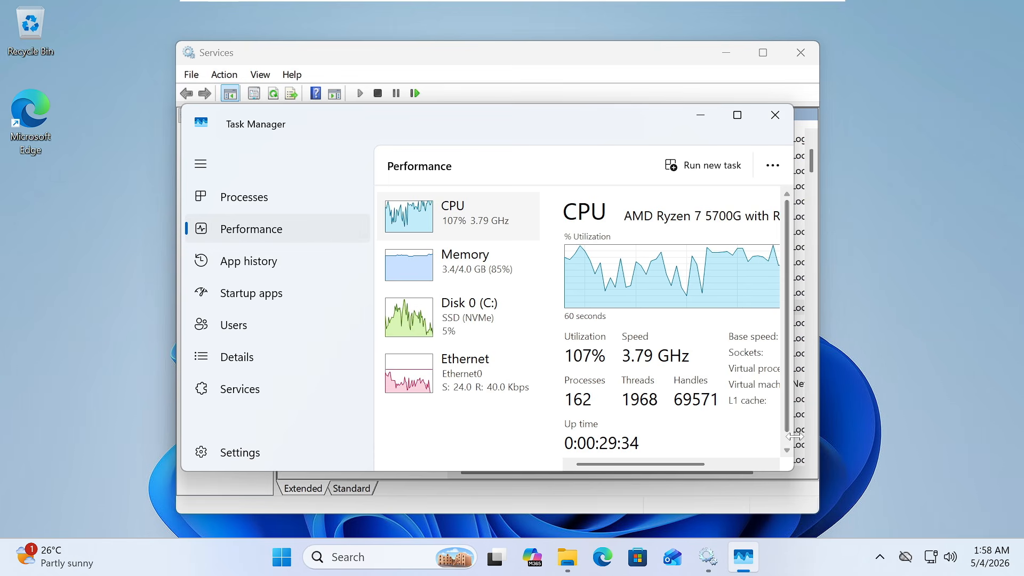
pyautogui.moveTo(798, 436); pyautogui.dragTo(834, 435)
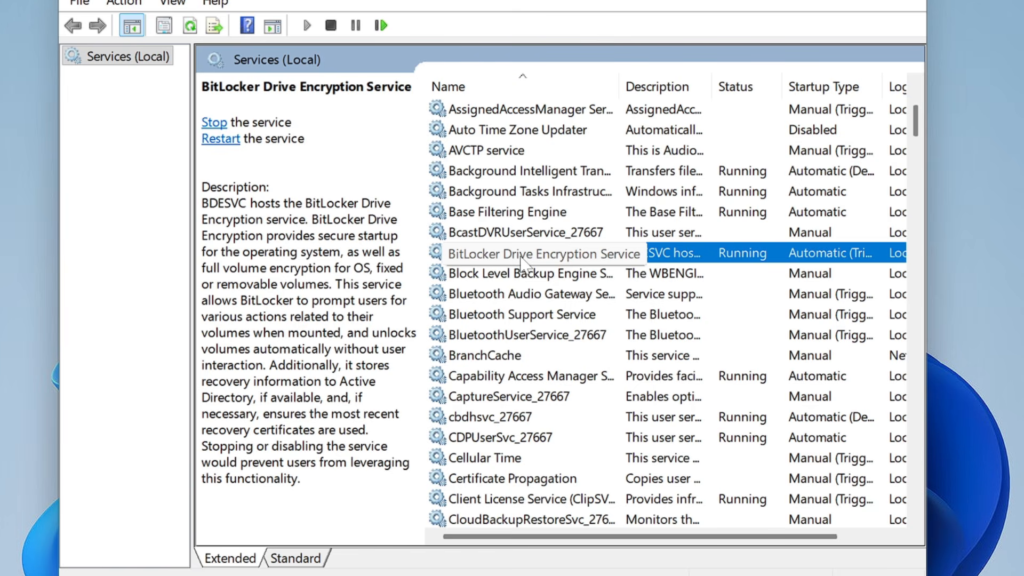
# Set the BitLocker Drive Encryption Service's startup type to Disabled, stop the service and apply the changes.
pyautogui.doubleClick(544, 257)
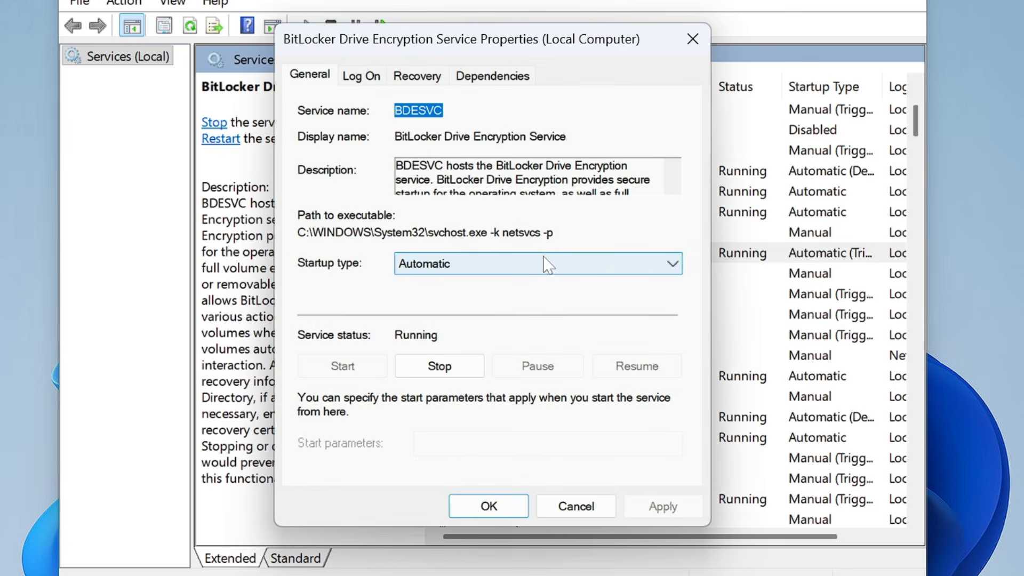
pyautogui.click(464, 270)
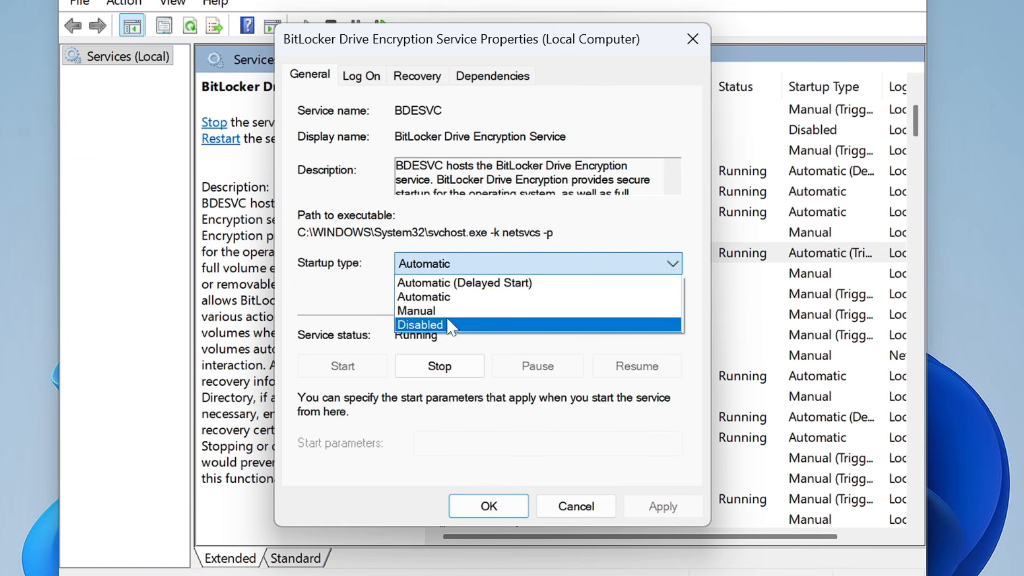
pyautogui.click(450, 323)
pyautogui.click(448, 365)
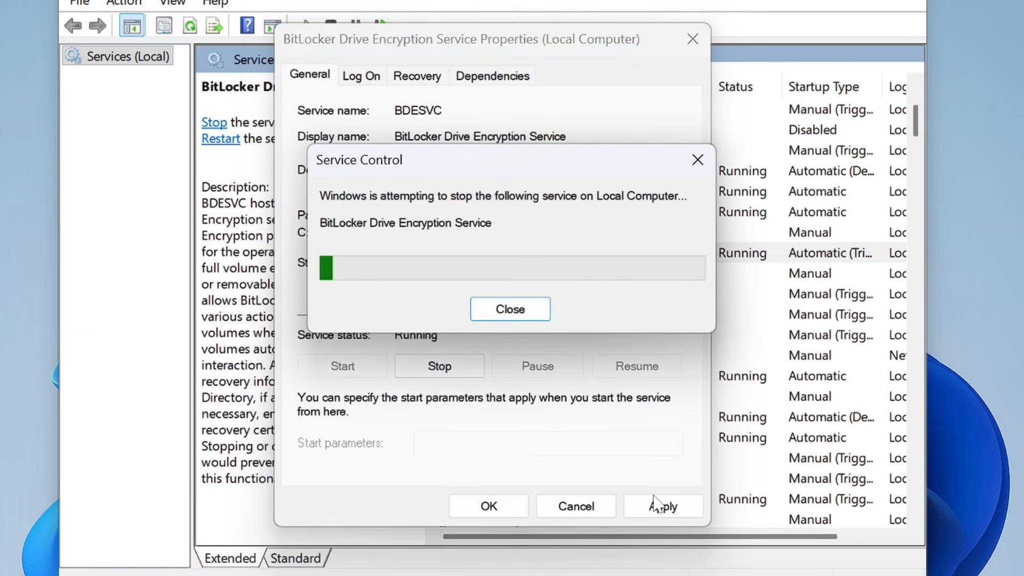
pyautogui.click(663, 507)
pyautogui.click(513, 506)
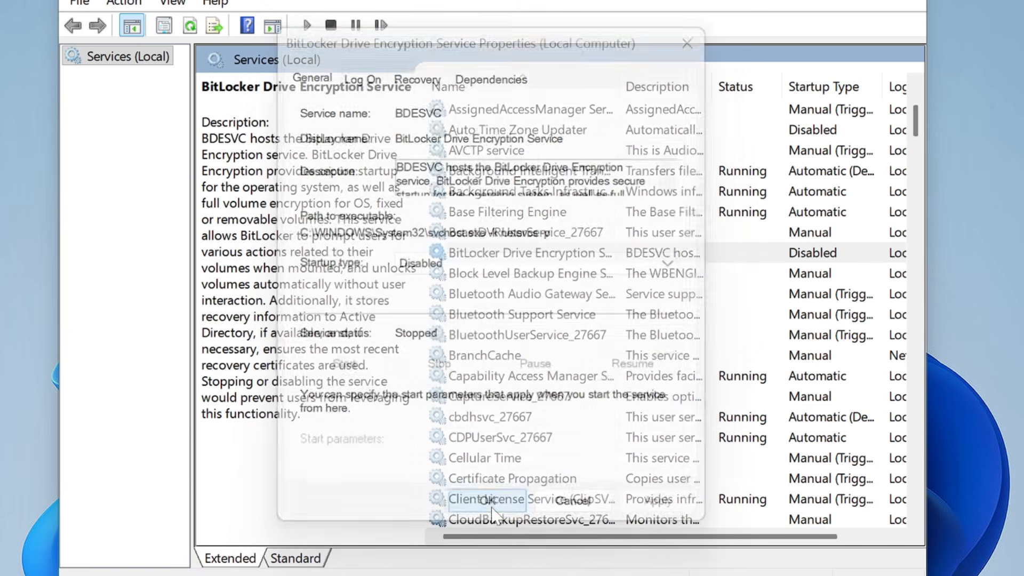
# Set the Connected User Experiences and Telemetry service's startup type to Disabled, stop the service and apply the changes.
pyautogui.click(541, 317)
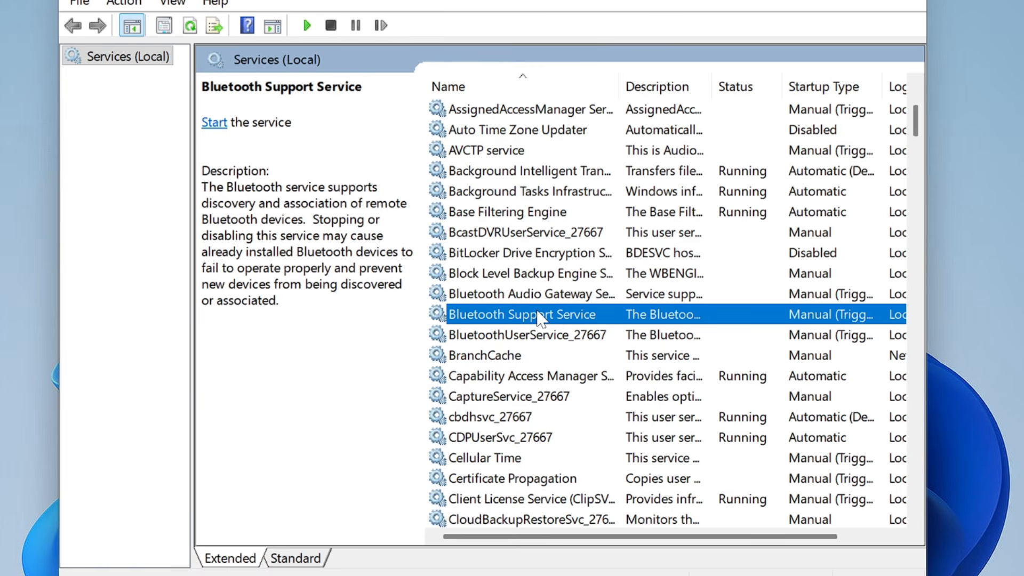
pyautogui.press('Down')
pyautogui.press('Down')
pyautogui.press('Down')
pyautogui.press('Down')
pyautogui.press('Down')
pyautogui.press('Down')
pyautogui.press('Down')
pyautogui.press('Down')
pyautogui.press('Down')
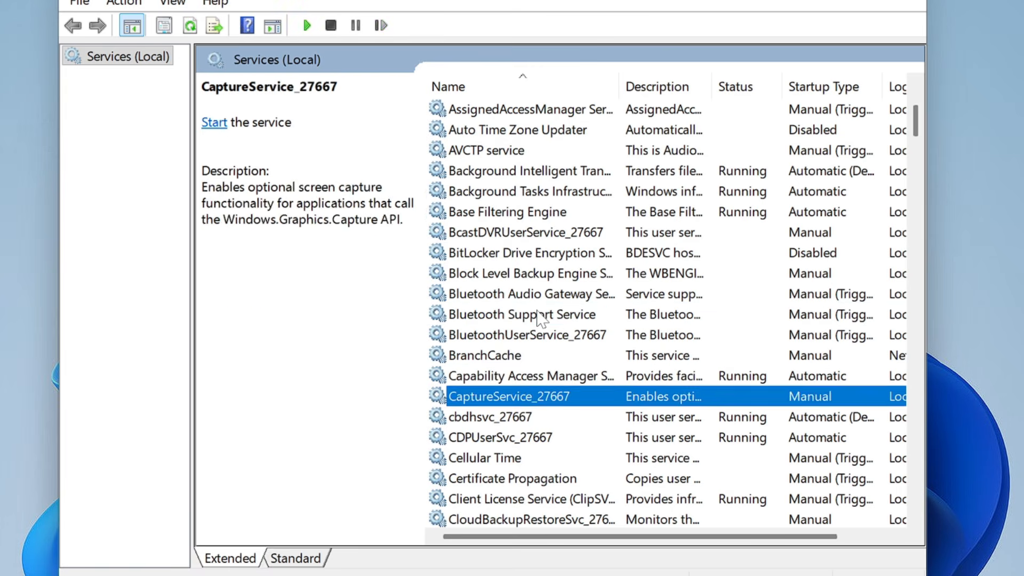
pyautogui.press('Down')
pyautogui.press('Down')
pyautogui.press('Down')
pyautogui.press('Down')
pyautogui.press('Down')
pyautogui.press('Down')
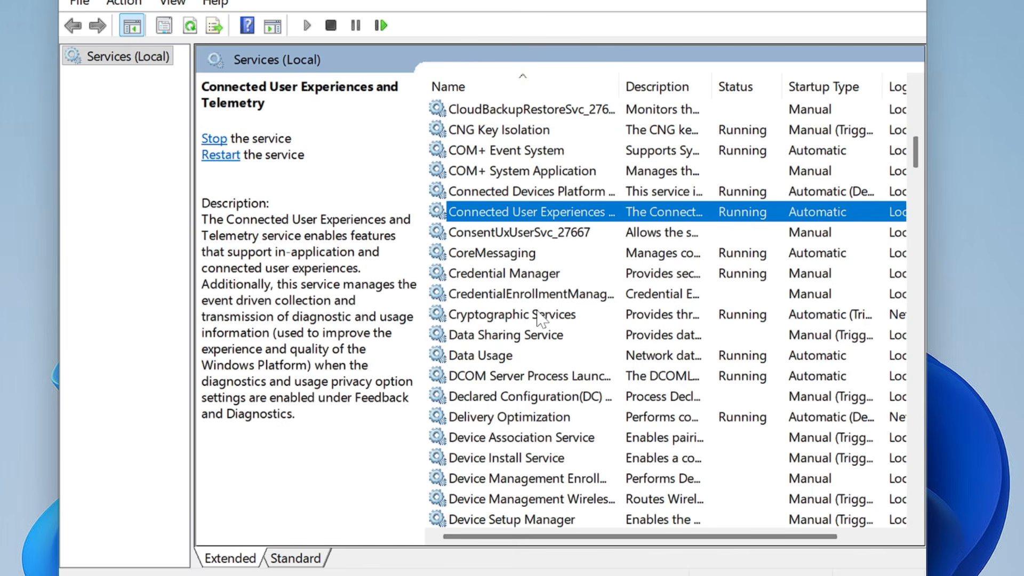
pyautogui.doubleClick(560, 213)
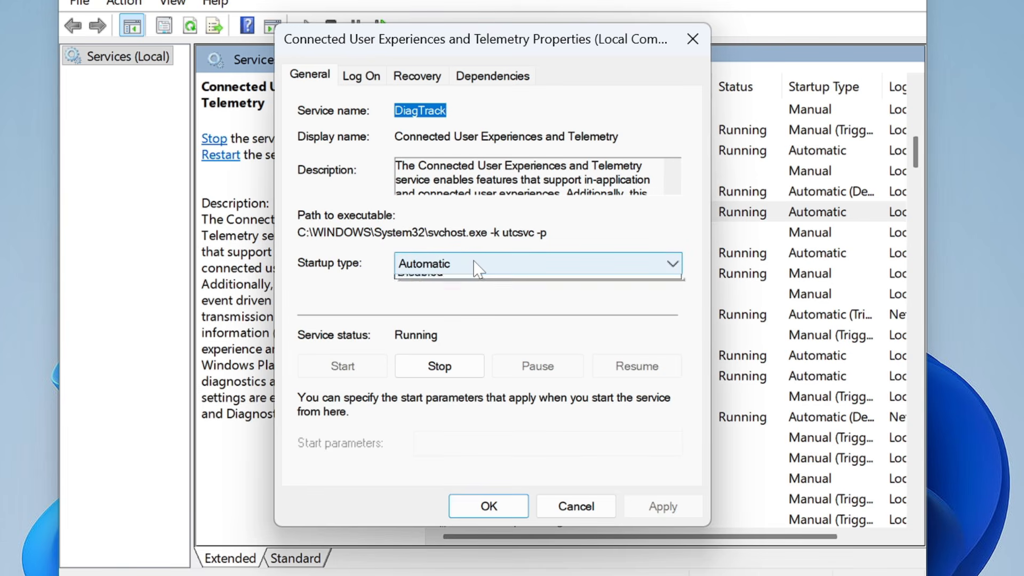
pyautogui.click(475, 267)
pyautogui.click(444, 324)
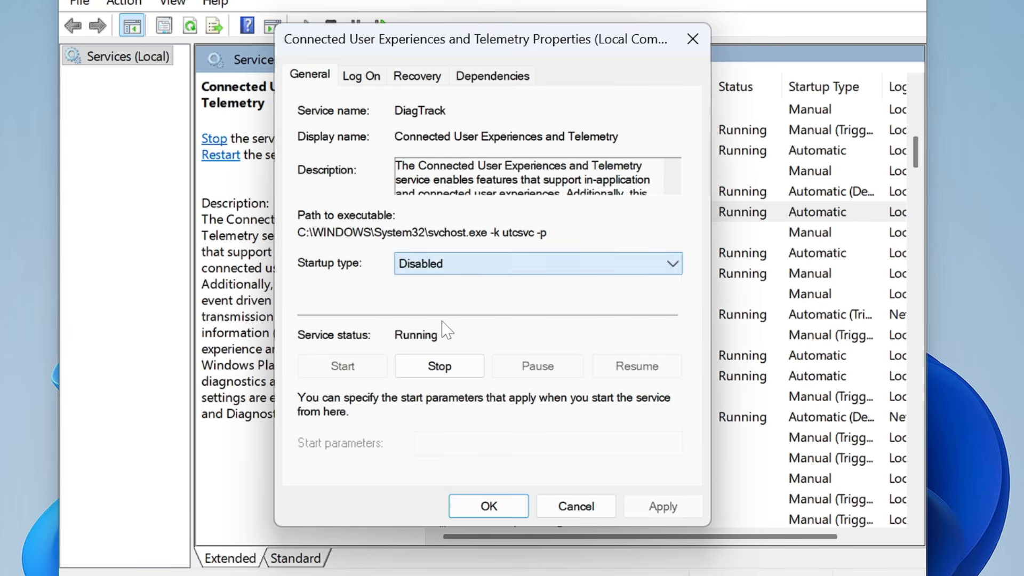
pyautogui.click(445, 369)
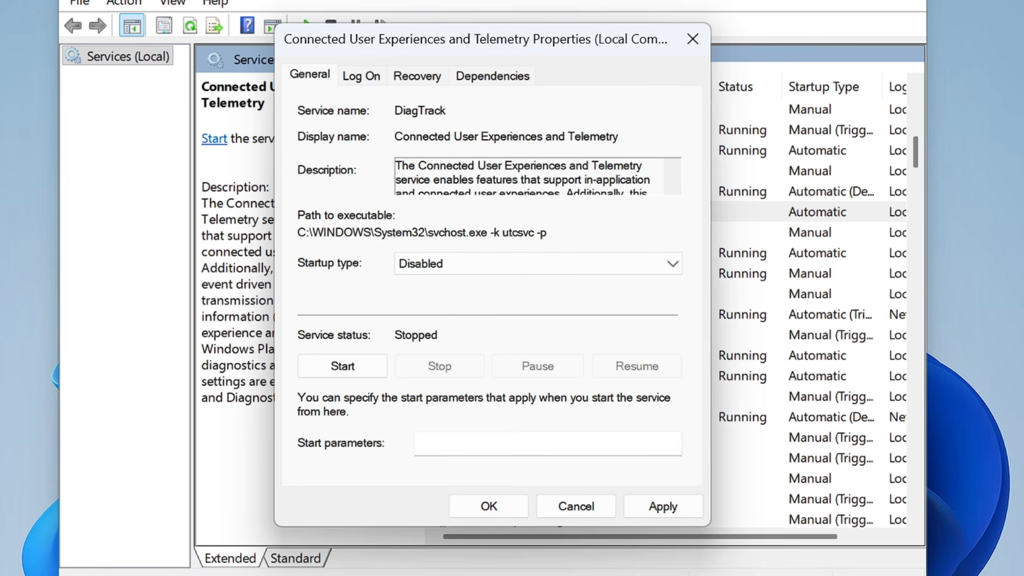
pyautogui.moveTo(415, 166); pyautogui.dragTo(637, 180)
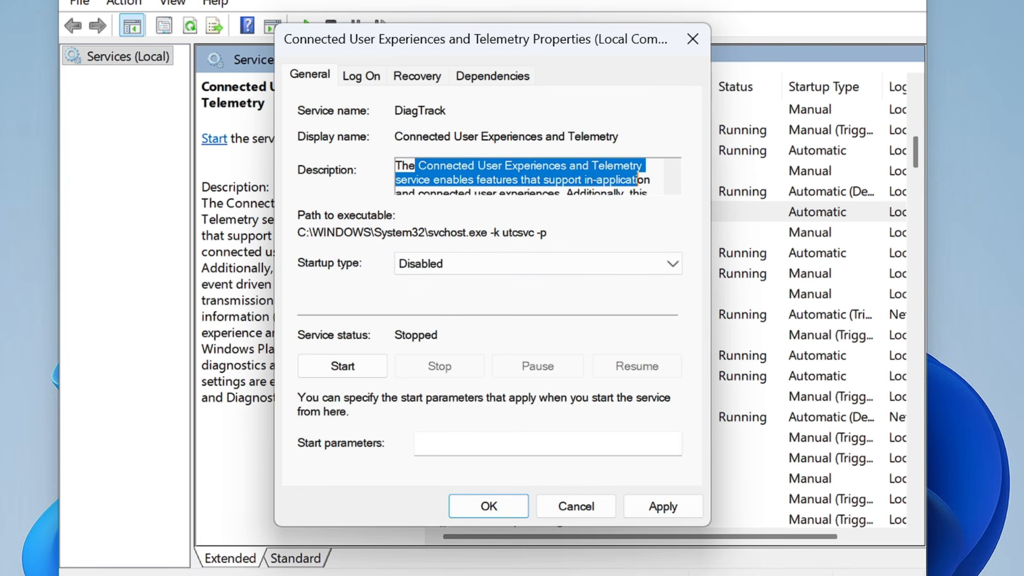
pyautogui.click(654, 507)
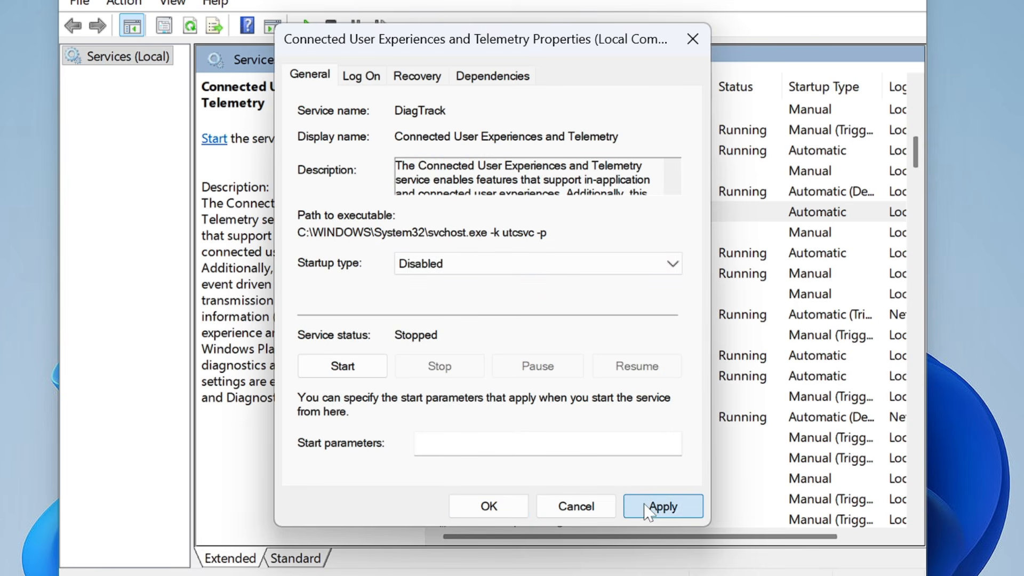
pyautogui.click(509, 513)
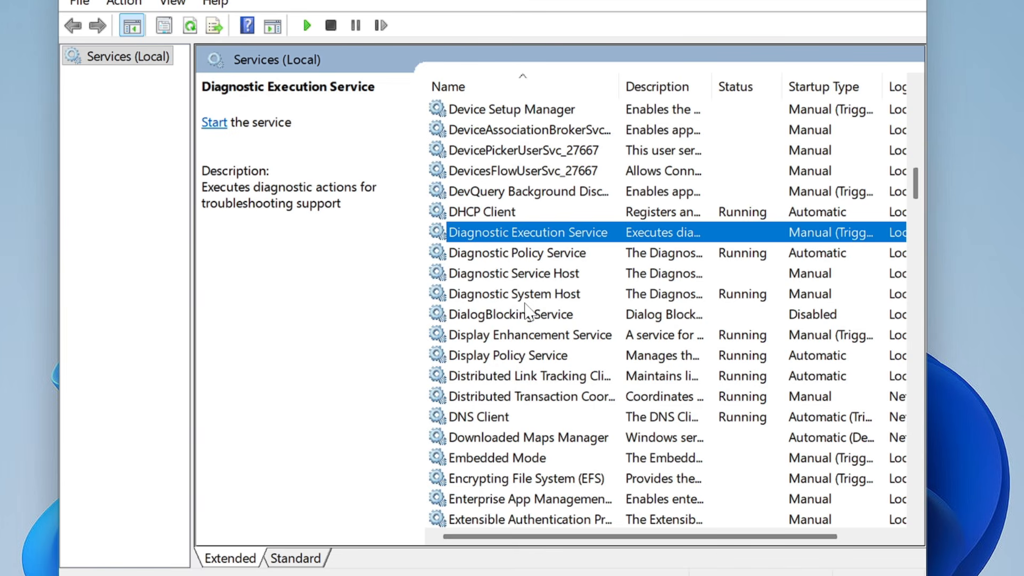
# Open the properties of the Diagnostic Execution Service.
pyautogui.doubleClick(539, 234)
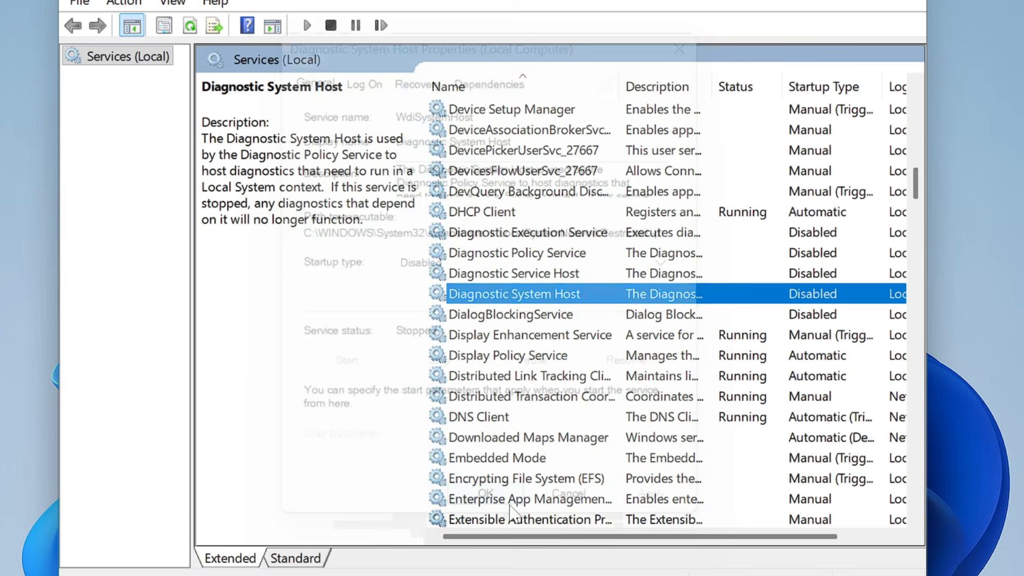
# Look through the services beginning with F, including File History Service and the two Function Discovery services.
pyautogui.click(590, 417)
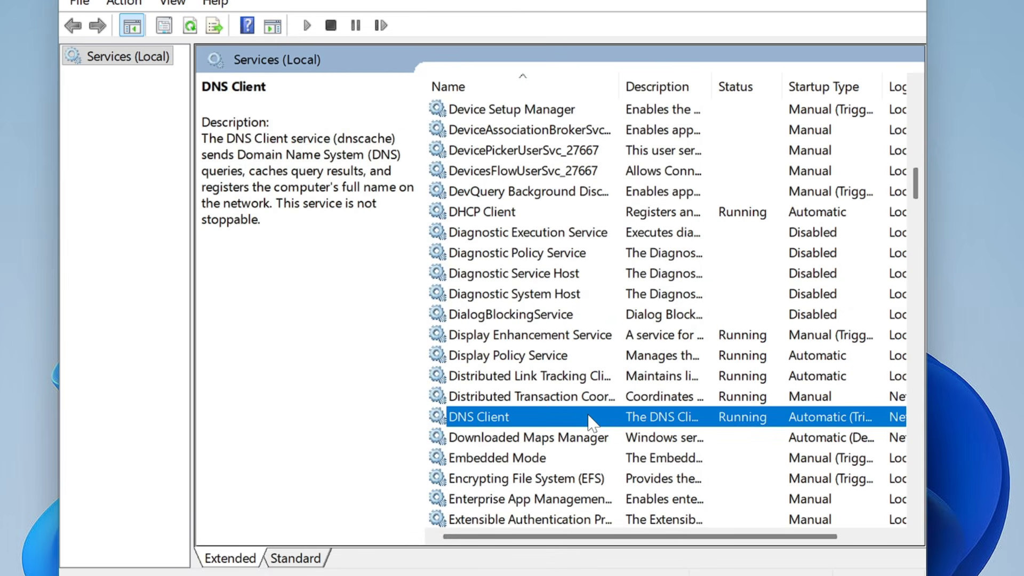
pyautogui.press('f')
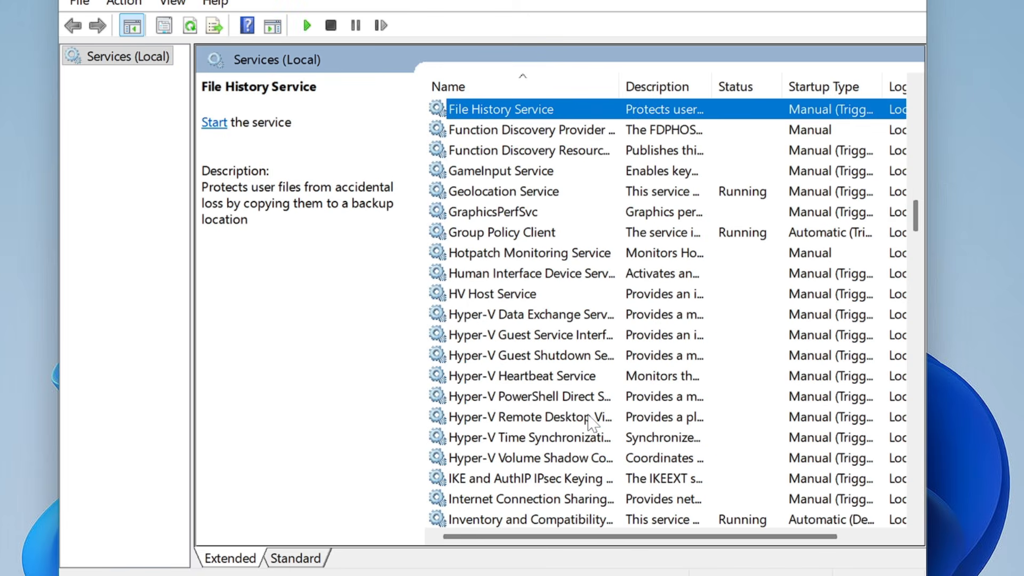
pyautogui.press('f')
pyautogui.press('f')
pyautogui.press('f')
pyautogui.press('f')
pyautogui.press('f')
pyautogui.press('f')
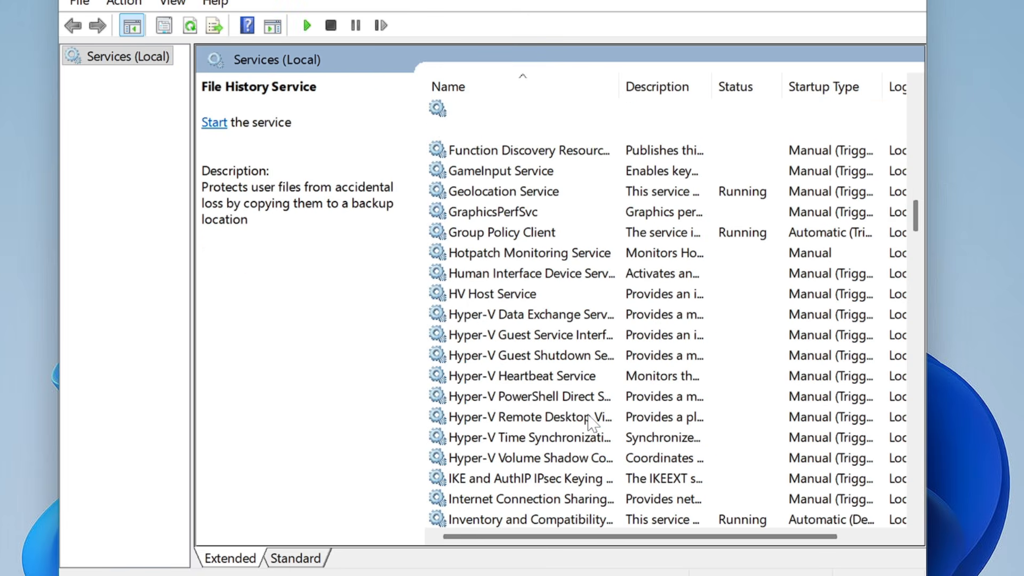
pyautogui.press('f')
pyautogui.press('f')
pyautogui.press('f')
pyautogui.press('f')
pyautogui.press('f')
pyautogui.press('f')
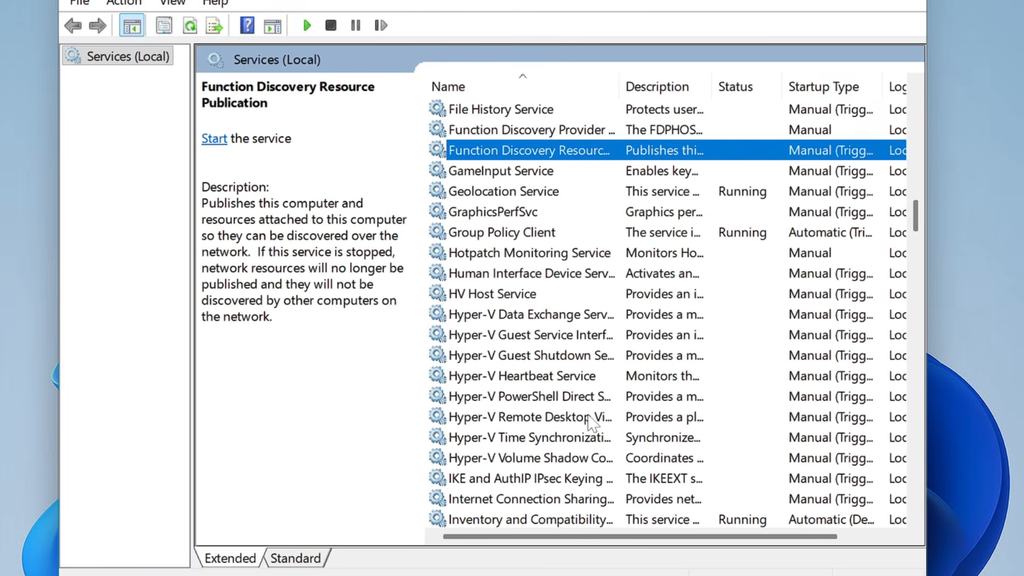
pyautogui.press('f')
pyautogui.press('f')
pyautogui.press('f')
pyautogui.press('f')
pyautogui.press('f')
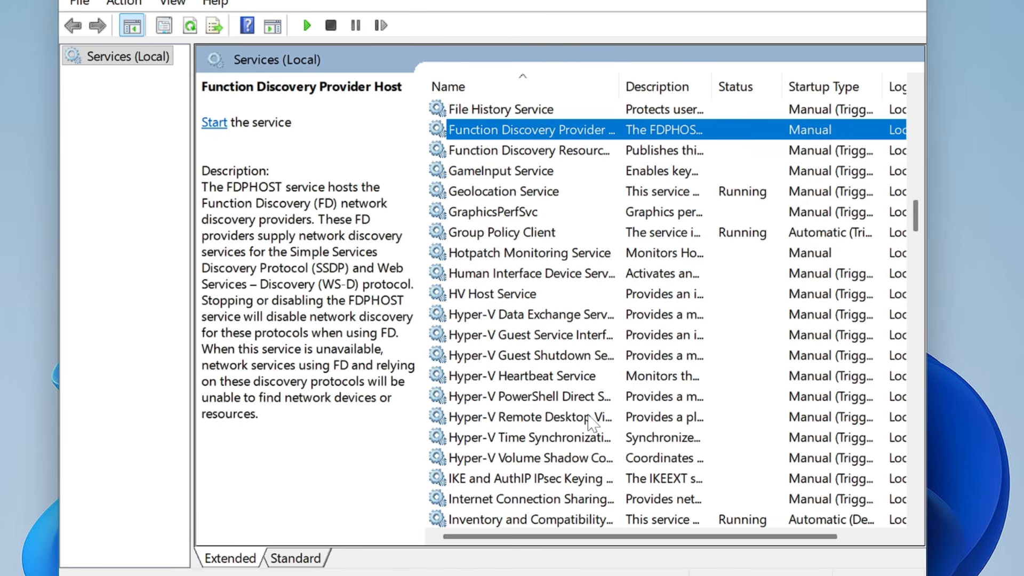
# Set the File History Service's startup type to Disabled and apply the change.
pyautogui.press('Up')
pyautogui.scroll(3, 565, 330)
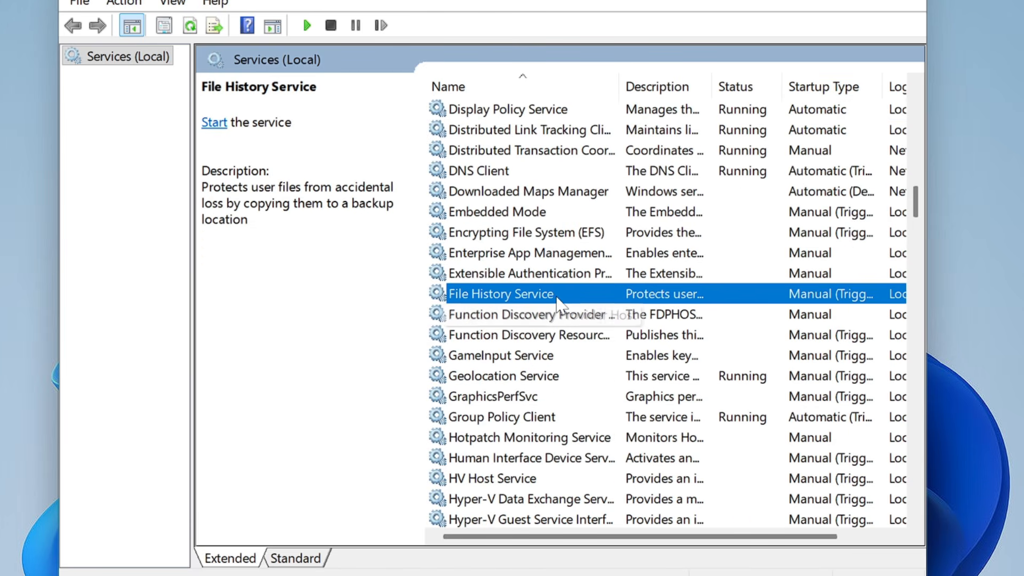
pyautogui.doubleClick(557, 298)
pyautogui.click(530, 267)
pyautogui.click(460, 322)
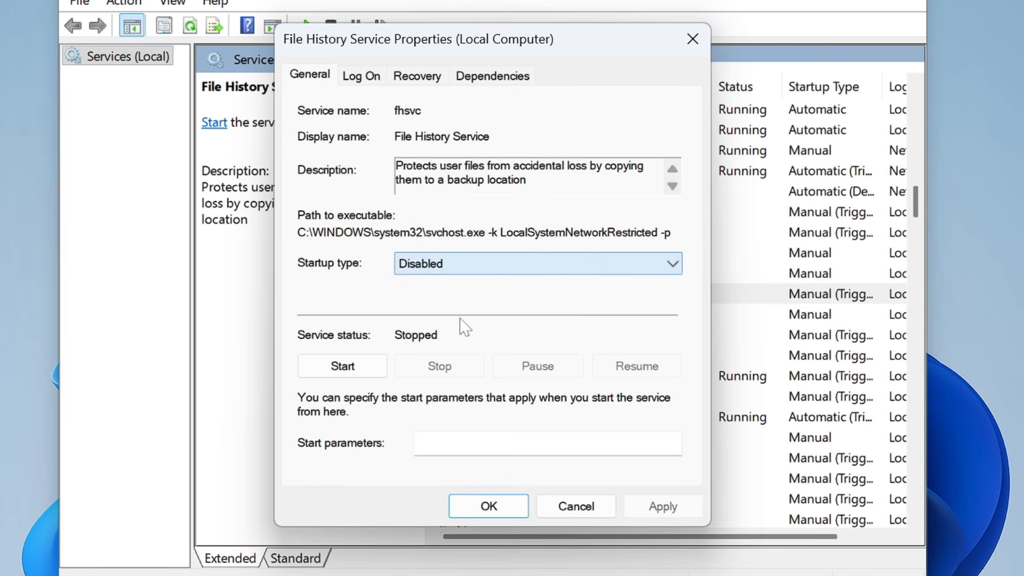
pyautogui.click(661, 507)
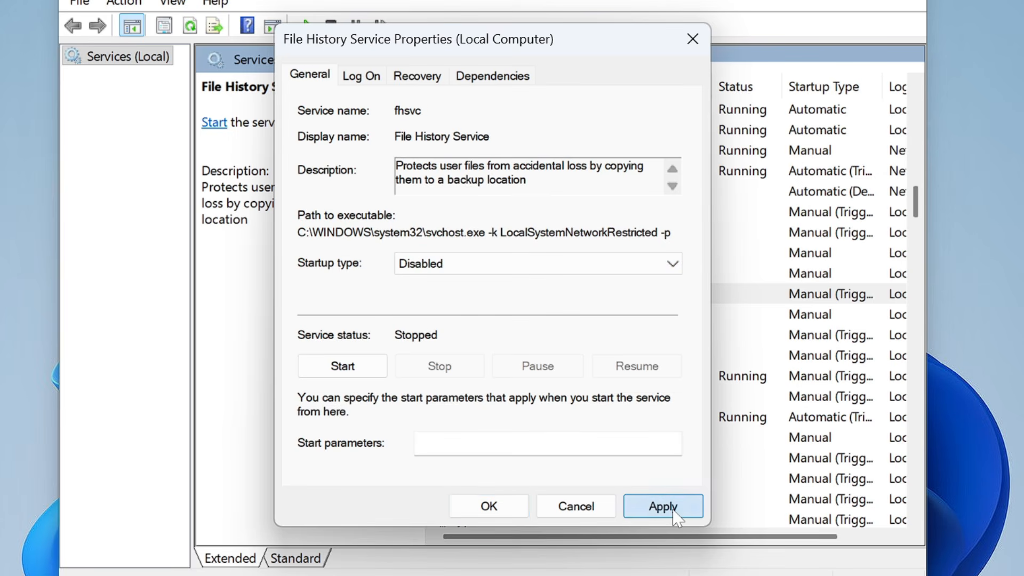
pyautogui.click(515, 513)
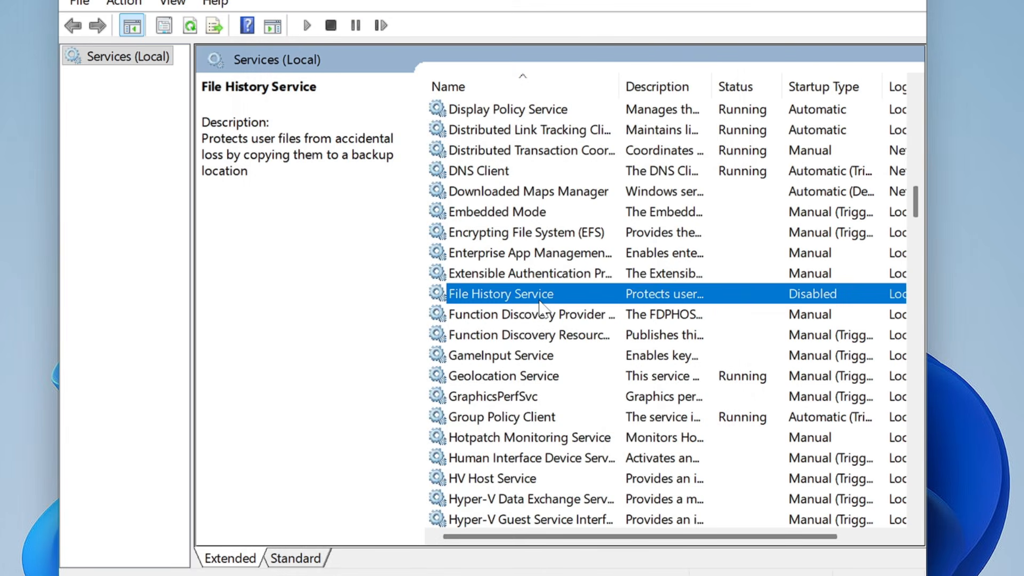
# Set the Geolocation Service's startup type to Disabled, stop the service and save the changes.
pyautogui.press('g')
pyautogui.press('g')
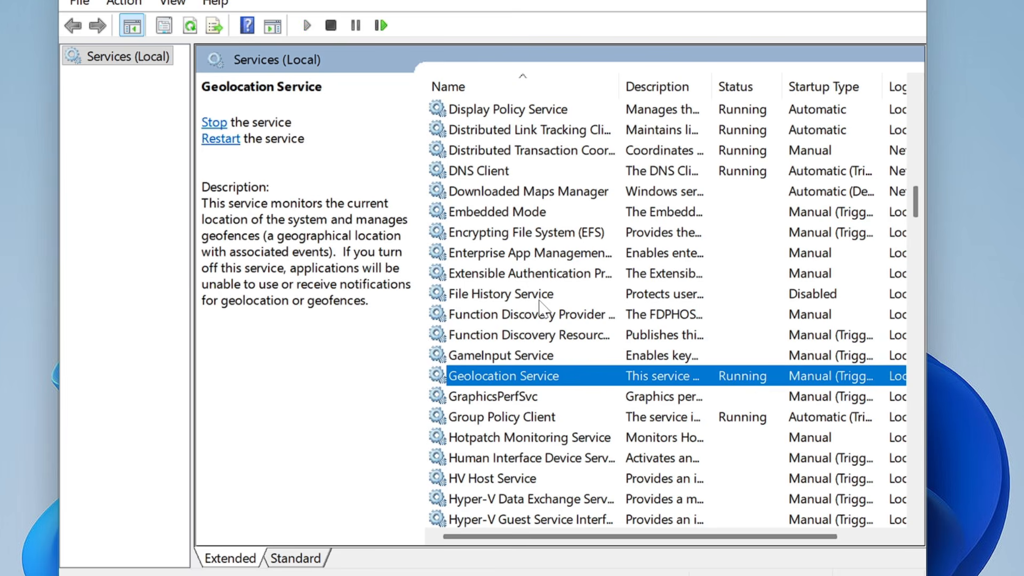
pyautogui.doubleClick(550, 378)
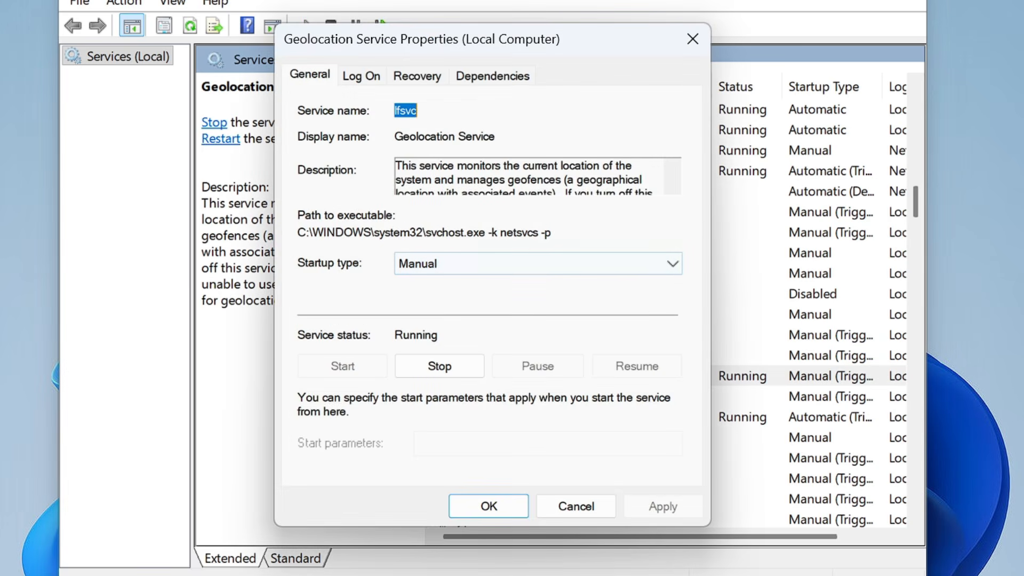
pyautogui.click(471, 265)
pyautogui.click(432, 324)
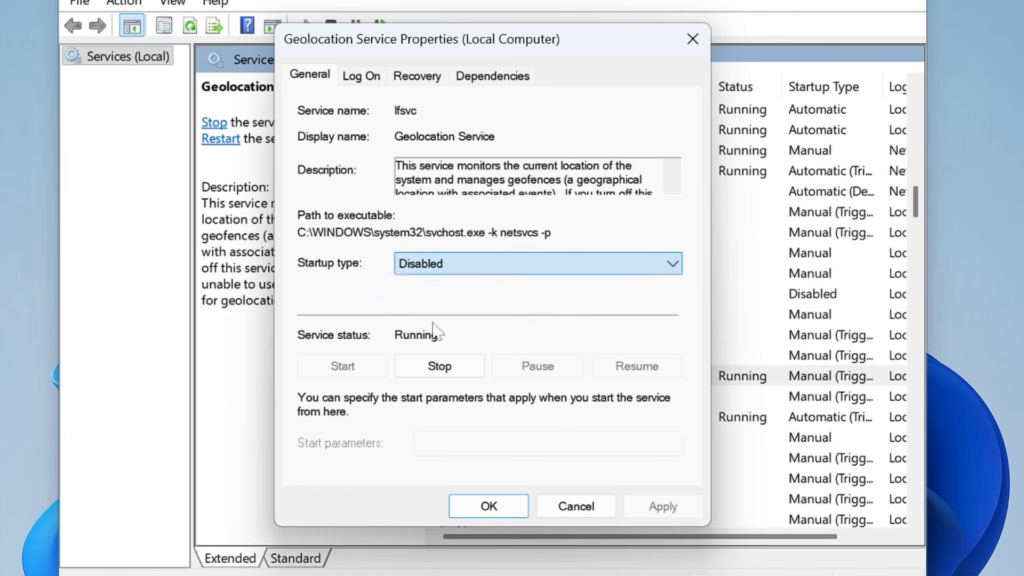
pyautogui.click(445, 367)
pyautogui.click(486, 506)
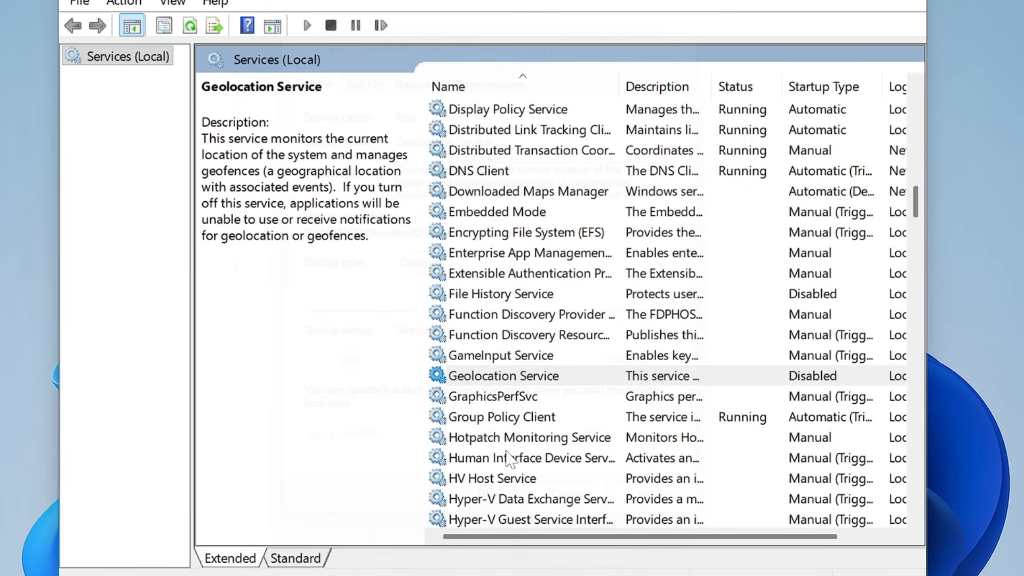
# Set the Netlogon service's startup type to Disabled and apply the change.
pyautogui.click(513, 415)
pyautogui.press('n')
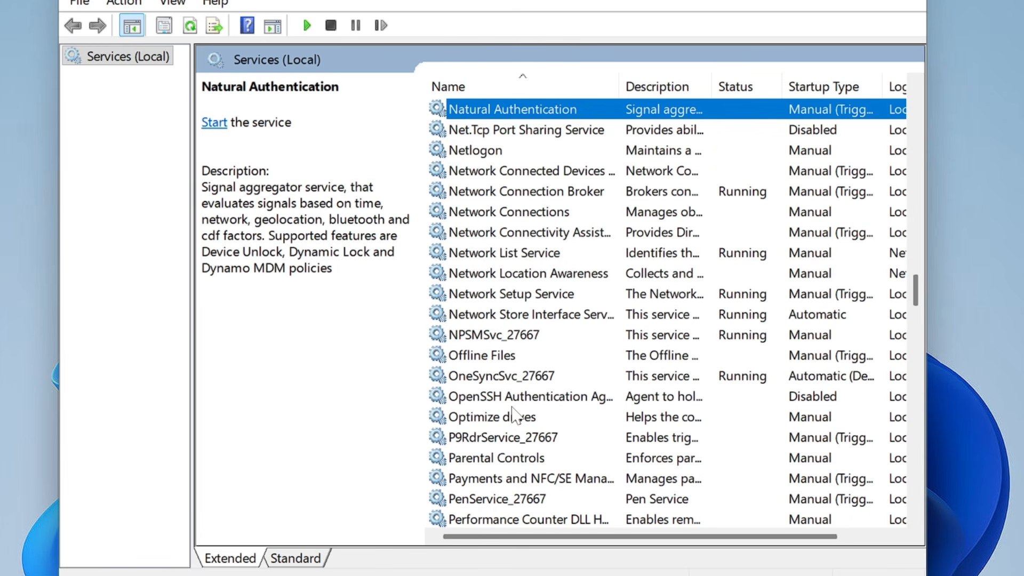
pyautogui.press('Down')
pyautogui.press('Down')
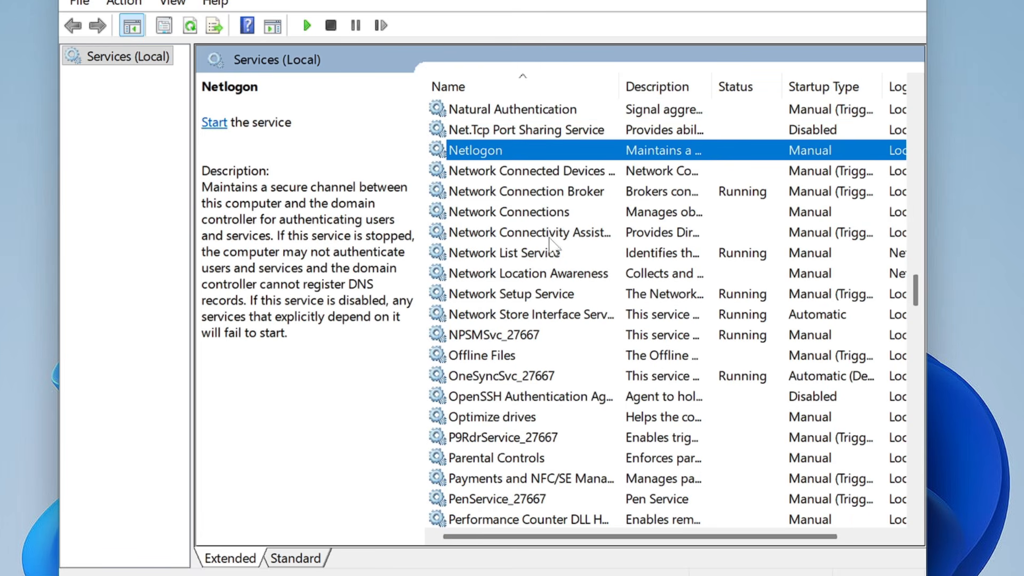
pyautogui.doubleClick(582, 150)
pyautogui.click(462, 272)
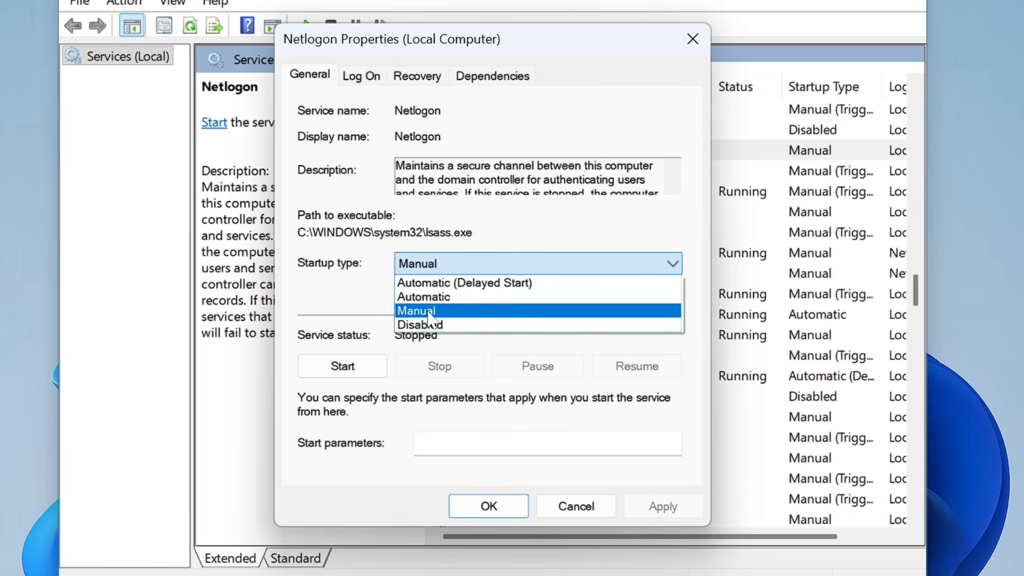
pyautogui.click(427, 322)
pyautogui.click(647, 505)
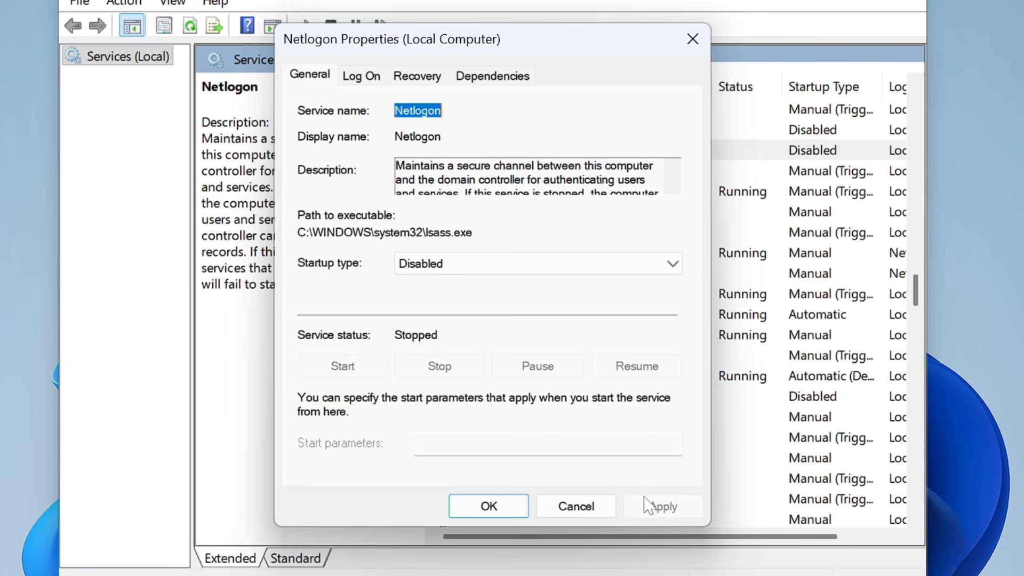
pyautogui.click(489, 505)
# Set the Parental Controls service's startup type to Disabled and save the change.
pyautogui.press('p')
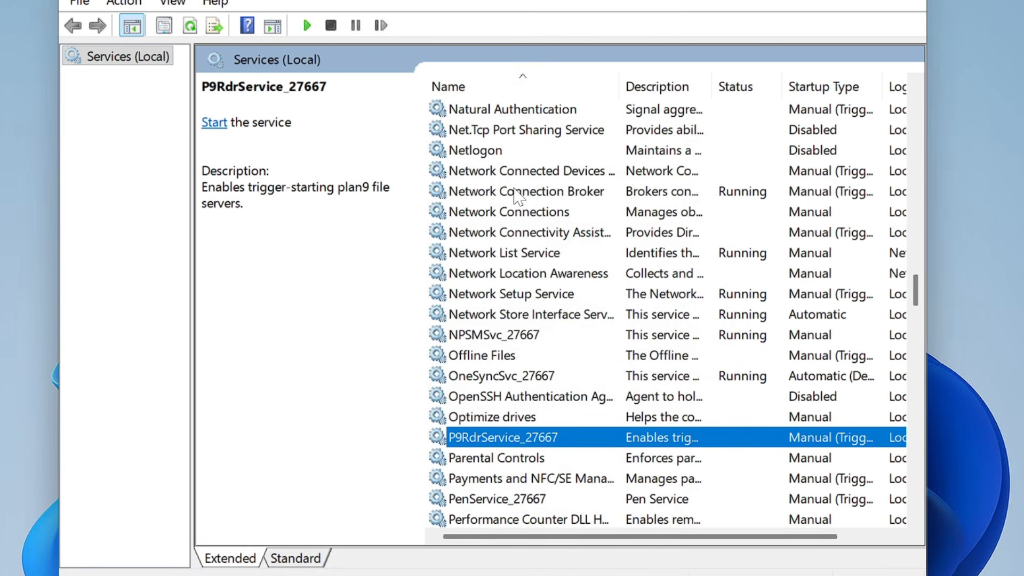
pyautogui.scroll(-2, 521, 352)
pyautogui.click(523, 338)
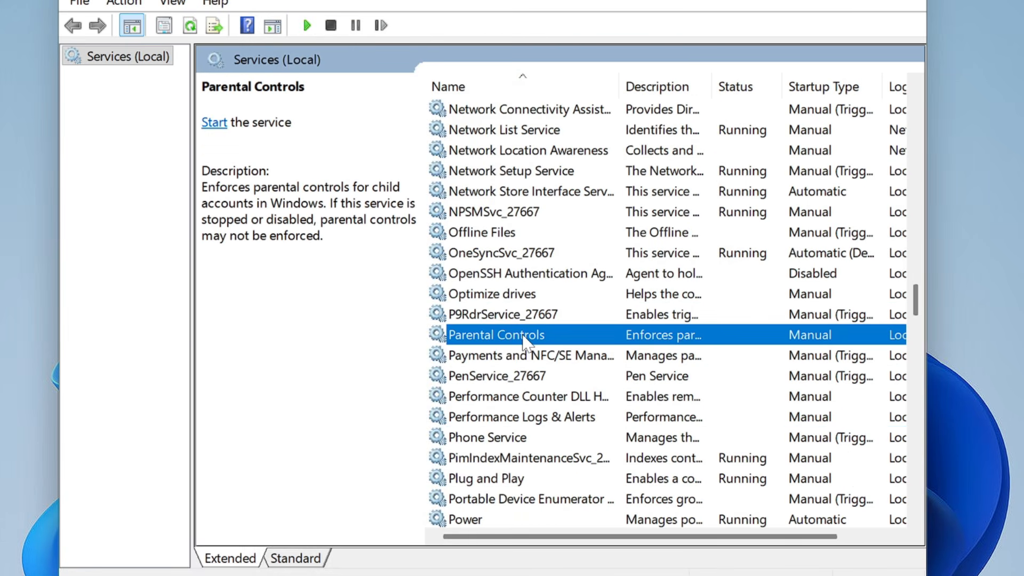
pyautogui.doubleClick(522, 336)
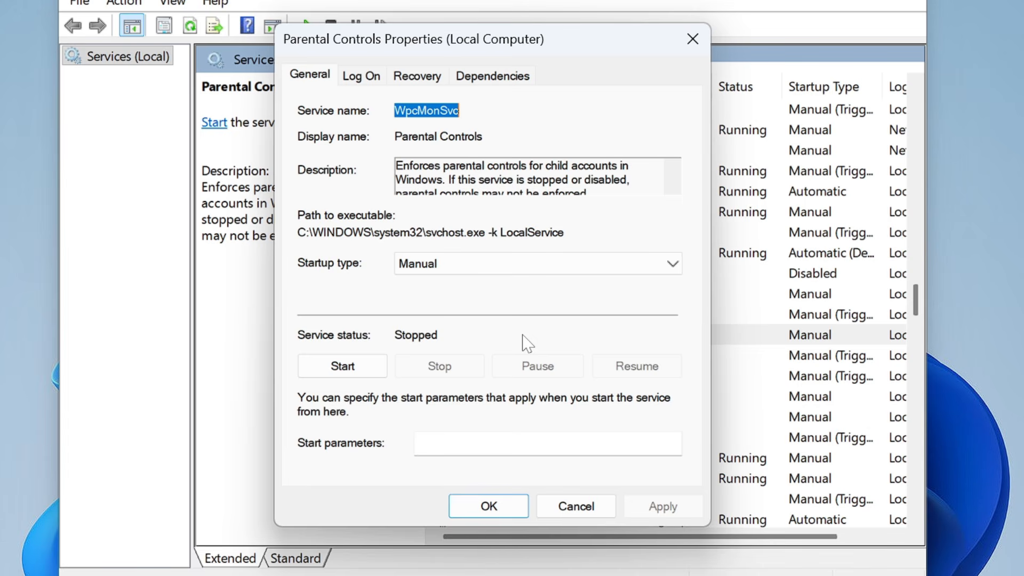
pyautogui.click(499, 266)
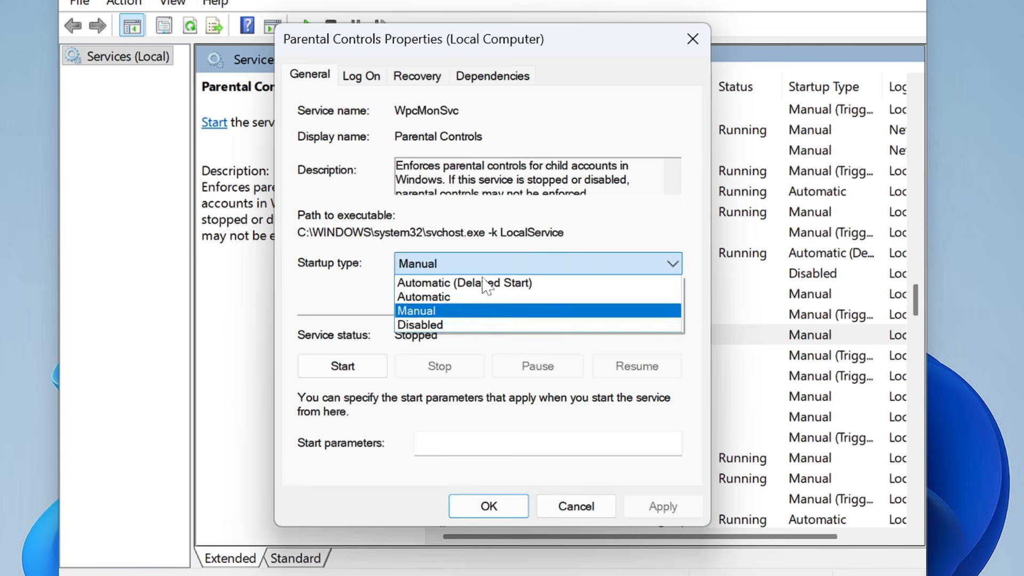
pyautogui.click(456, 322)
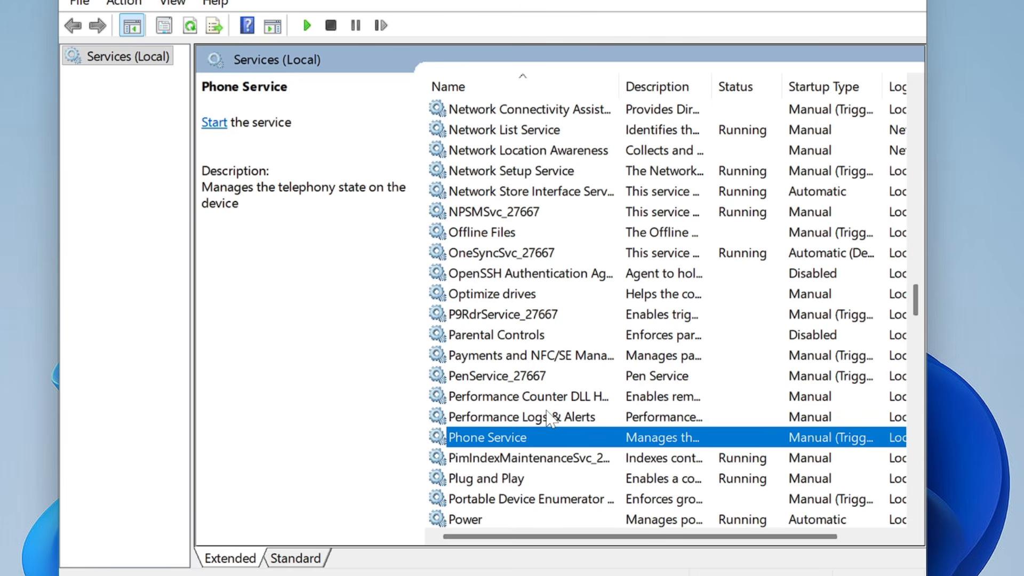
# Find the Phone Service, set its startup type to Disabled and apply the change.
pyautogui.press('p')
pyautogui.press('p')
pyautogui.press('p')
pyautogui.press('p')
pyautogui.press('p')
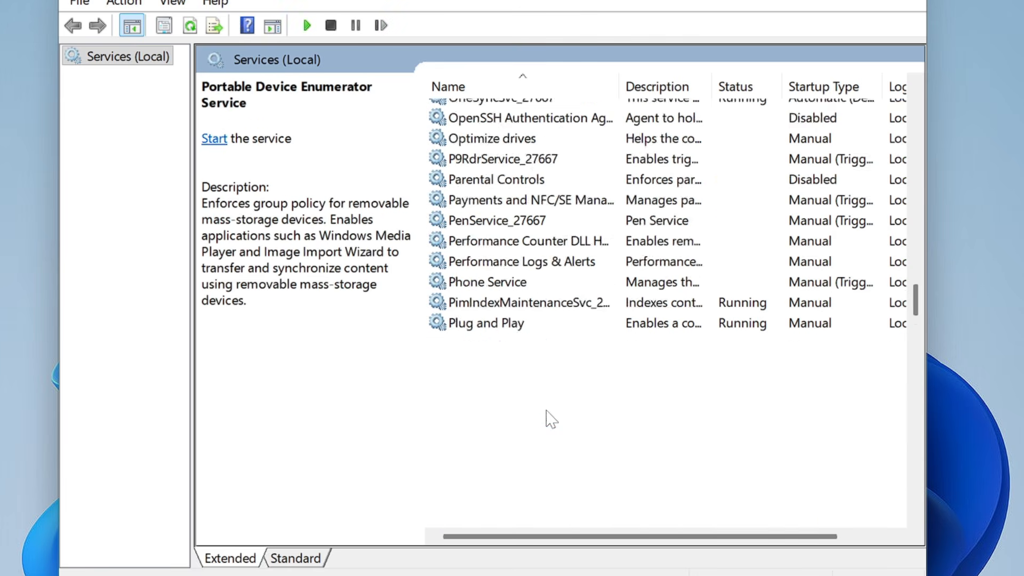
pyautogui.scroll(3, 547, 411)
pyautogui.click(531, 211)
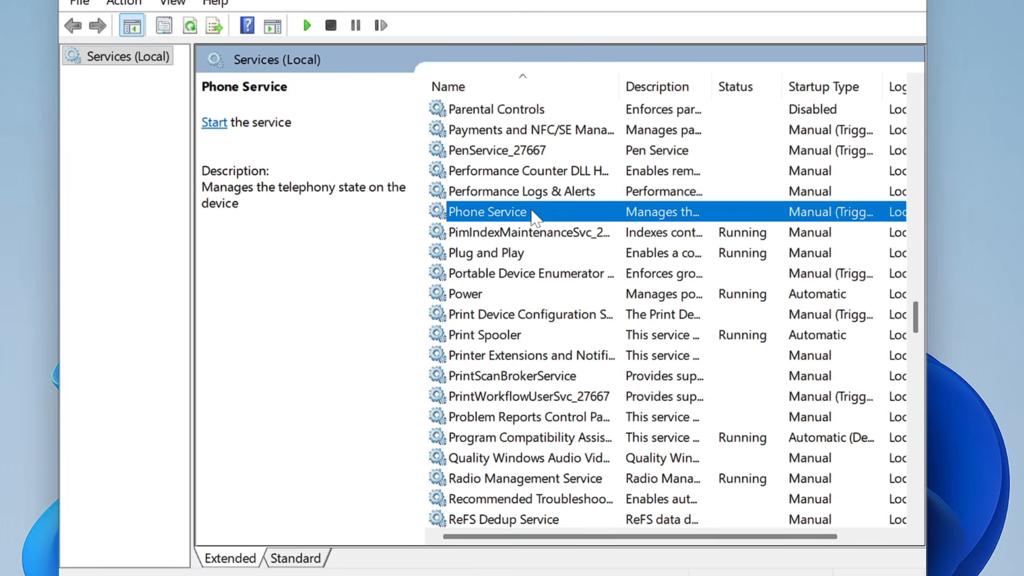
pyautogui.doubleClick(531, 211)
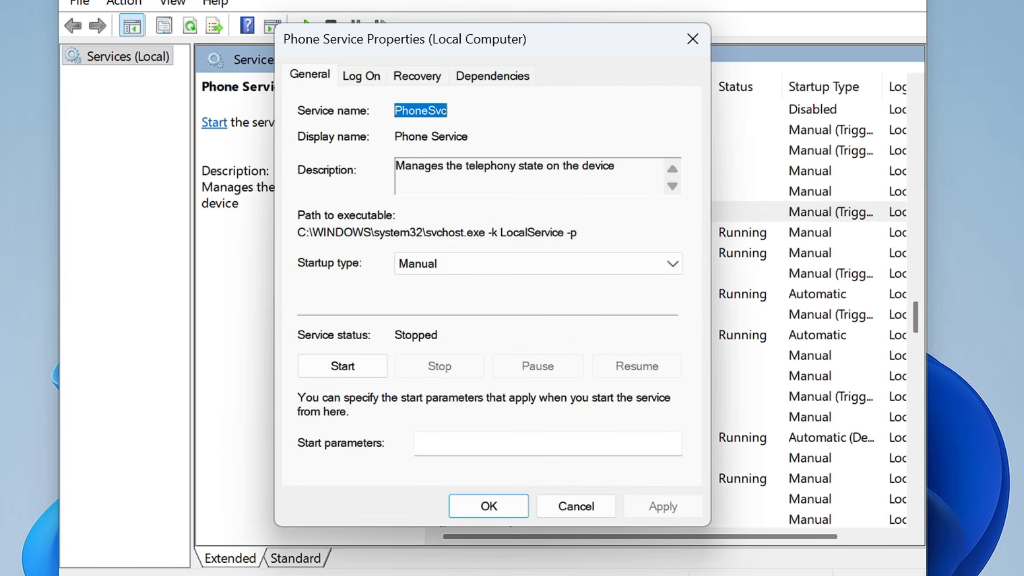
pyautogui.click(463, 264)
pyautogui.click(455, 325)
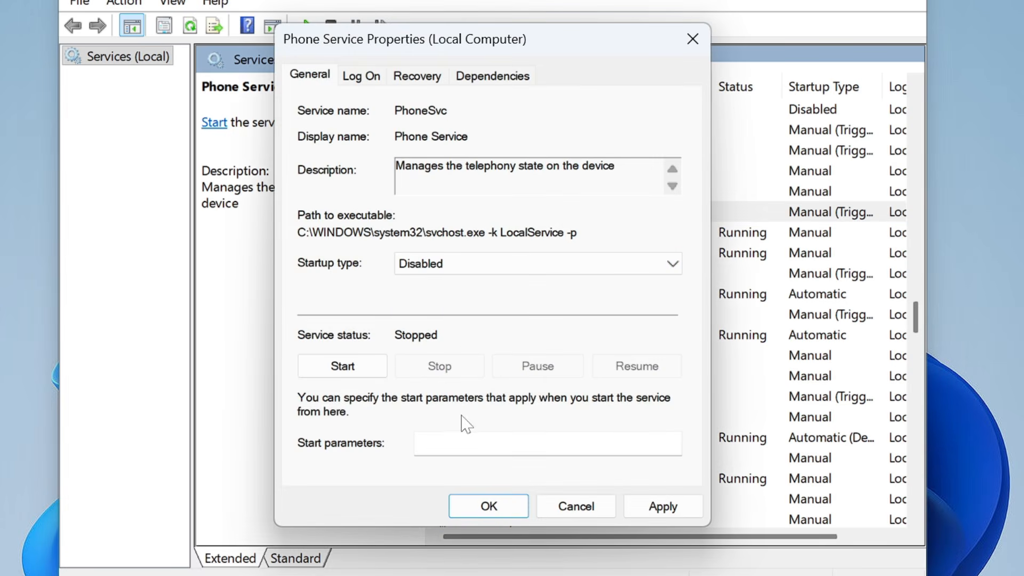
pyautogui.click(664, 506)
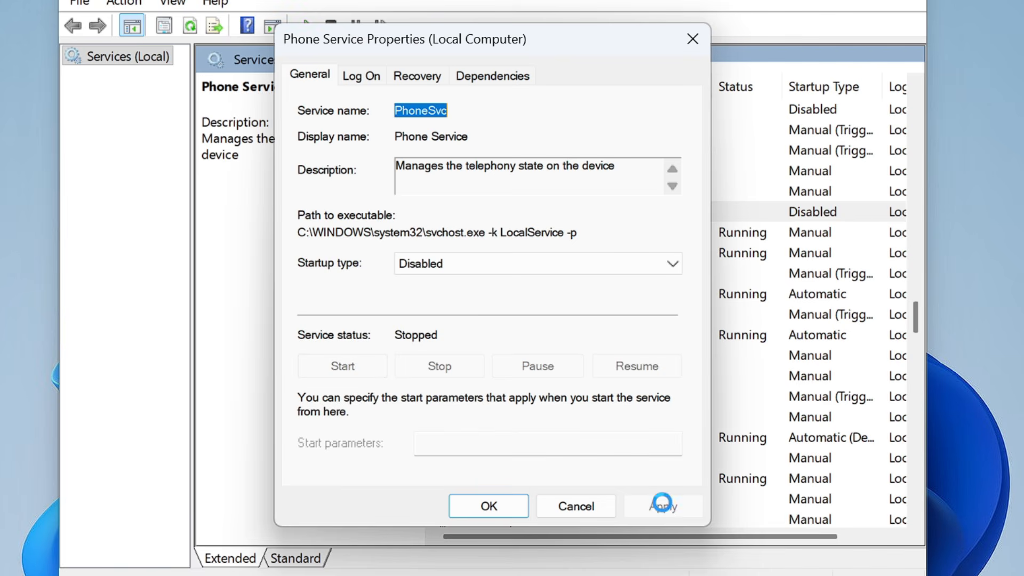
pyautogui.click(491, 506)
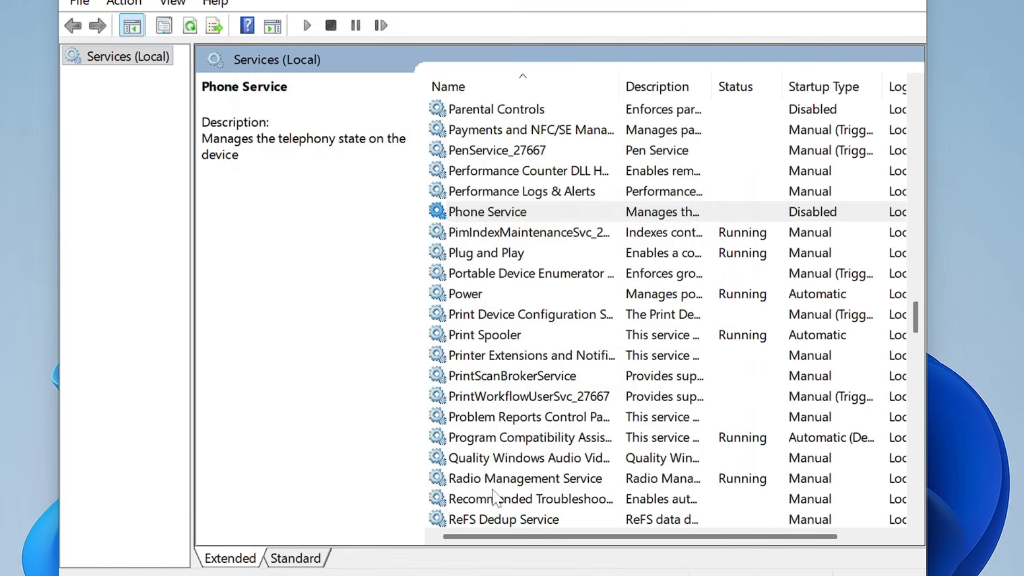
# Set the Print Spooler's startup type to Disabled, stop the service and save the changes.
pyautogui.click(488, 336)
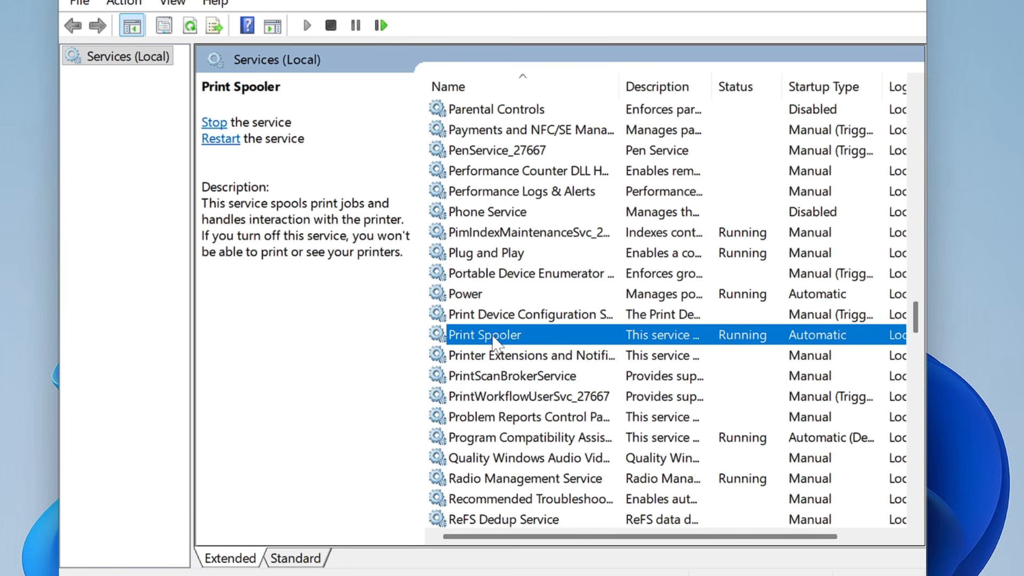
pyautogui.doubleClick(494, 337)
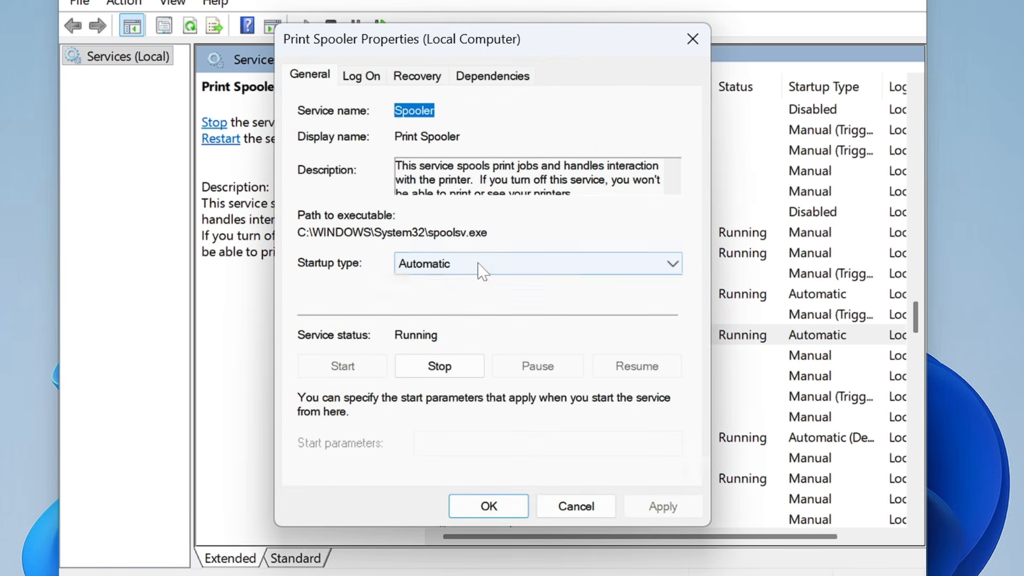
pyautogui.click(418, 263)
pyautogui.click(431, 322)
pyautogui.click(442, 368)
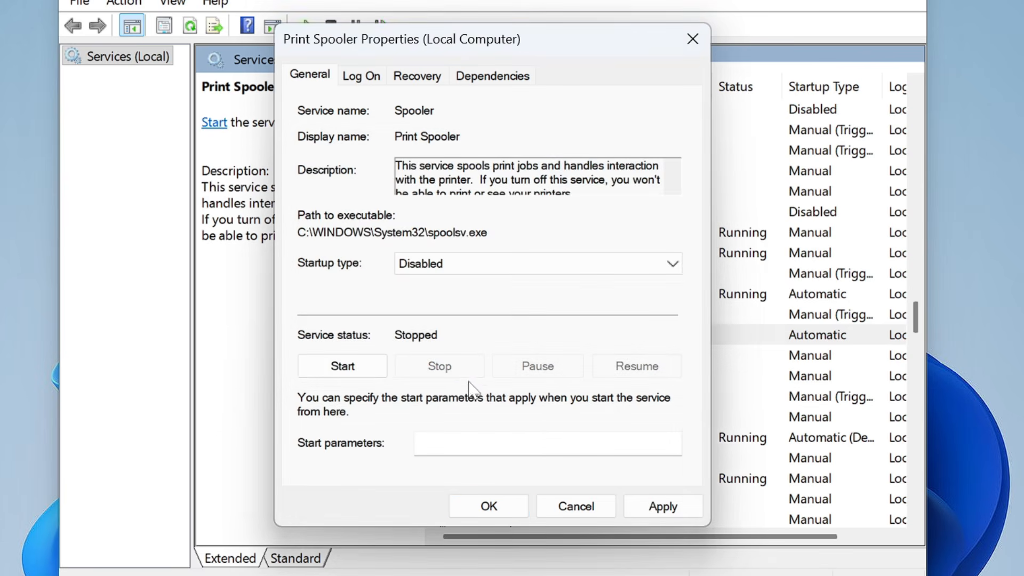
pyautogui.click(496, 505)
# Set the Program Compatibility Assistant Service's startup type to Disabled, stop the service and apply the changes.
pyautogui.click(536, 493)
pyautogui.press('p')
pyautogui.press('Down')
pyautogui.press('Down')
pyautogui.press('Down')
pyautogui.press('Down')
pyautogui.press('Down')
pyautogui.press('Down')
pyautogui.press('Down')
pyautogui.press('Down')
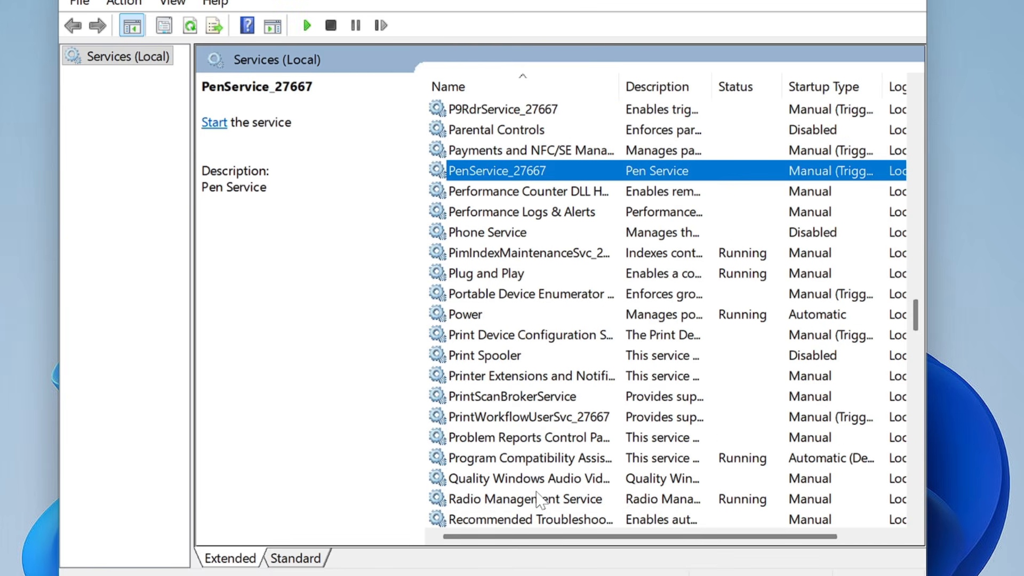
pyautogui.press('Down')
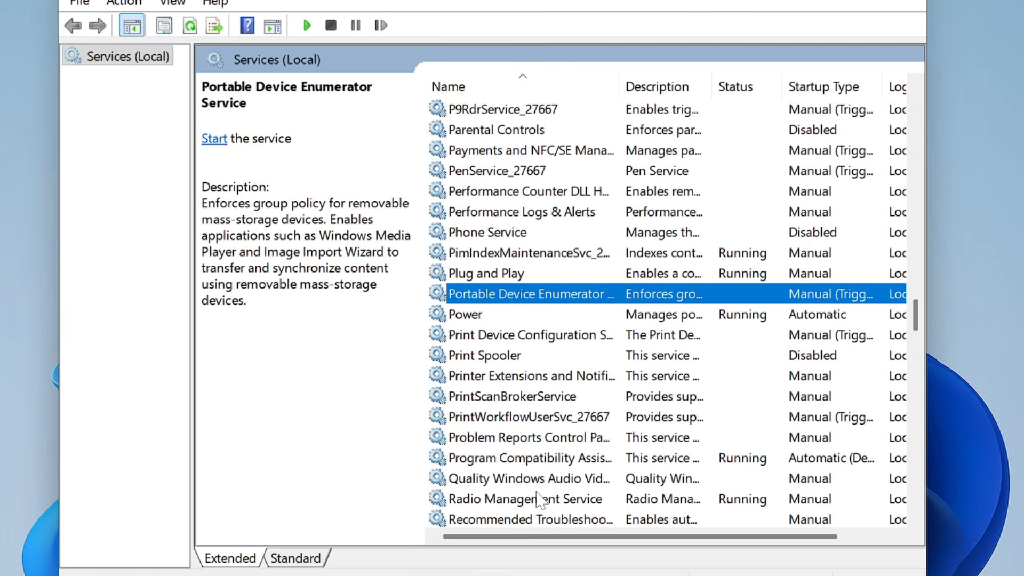
pyautogui.scroll(-2, 540, 501)
pyautogui.click(513, 336)
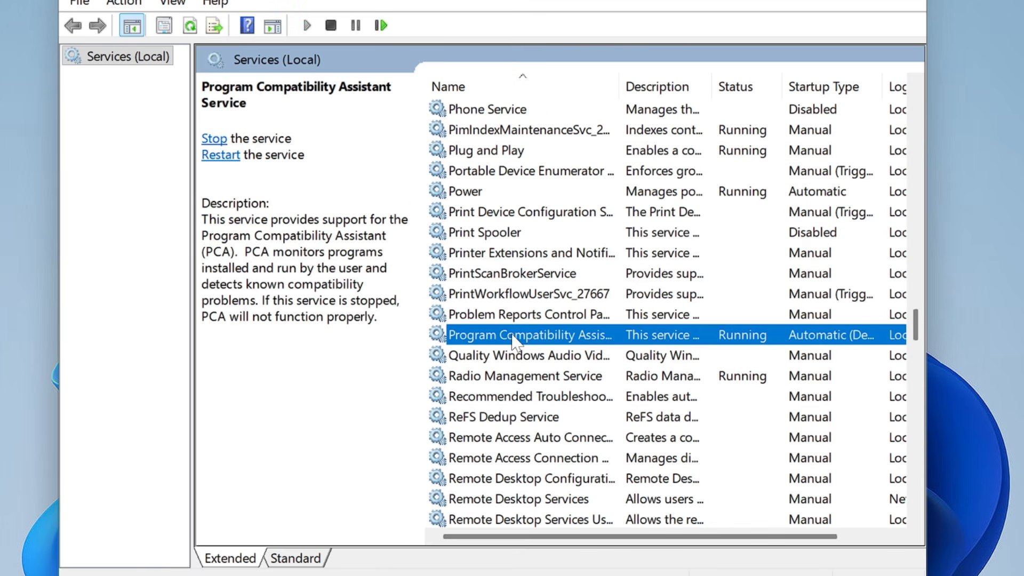
pyautogui.doubleClick(538, 339)
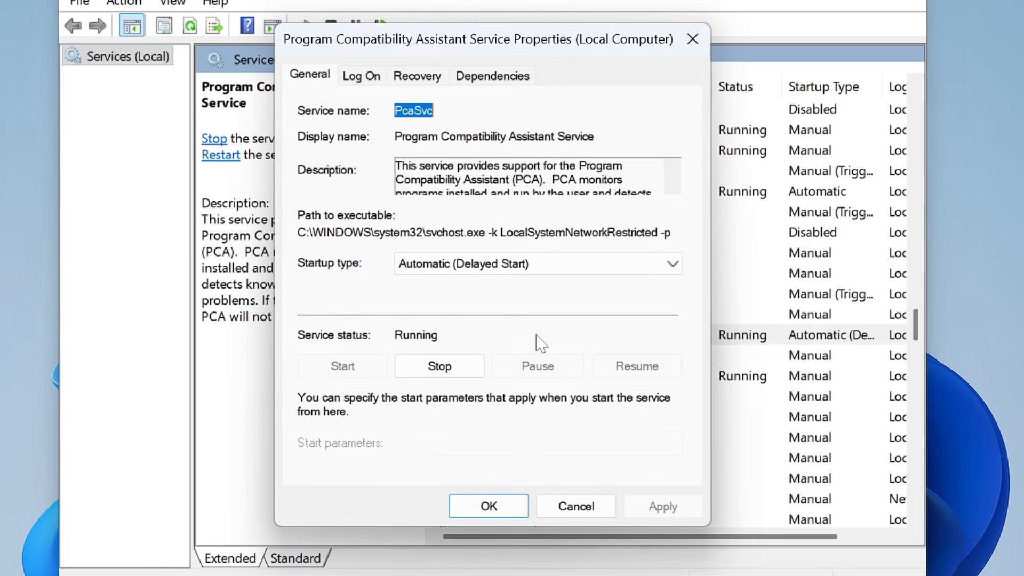
pyautogui.click(534, 263)
pyautogui.click(453, 325)
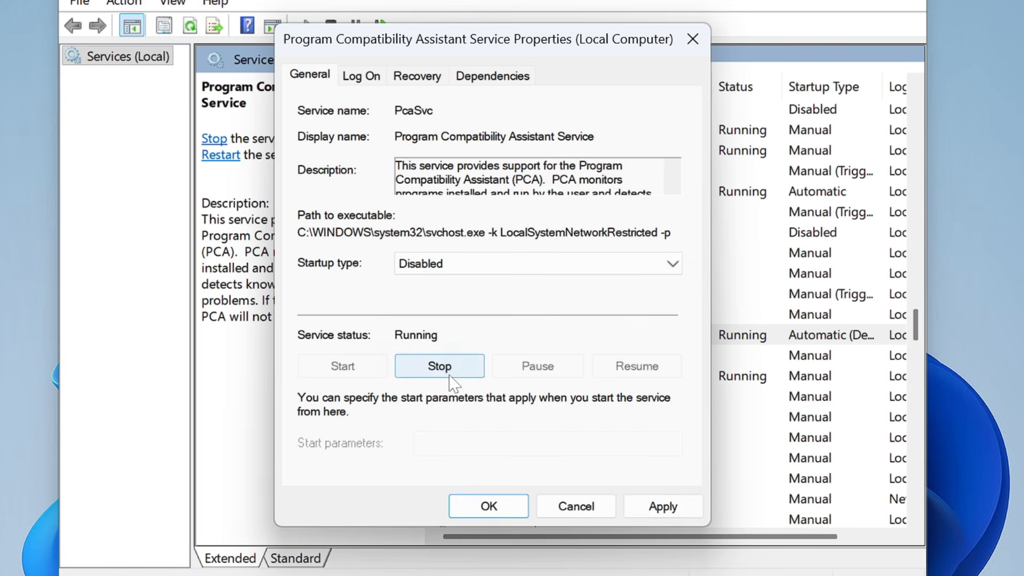
pyautogui.click(446, 372)
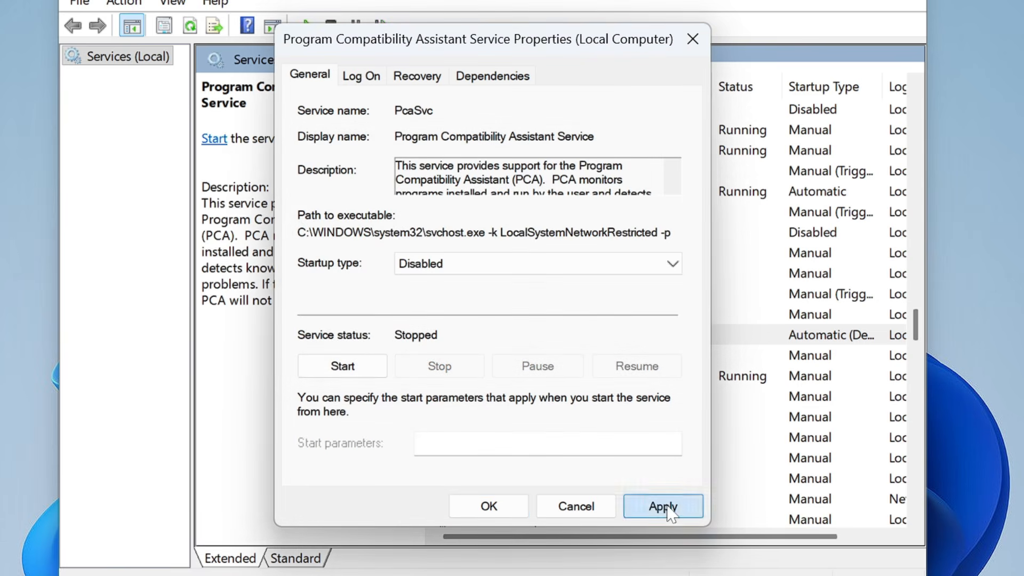
pyautogui.click(663, 507)
pyautogui.click(516, 507)
# Find the Secondary Logon service, set its startup type to Disabled, stop it and save the changes.
pyautogui.press('s')
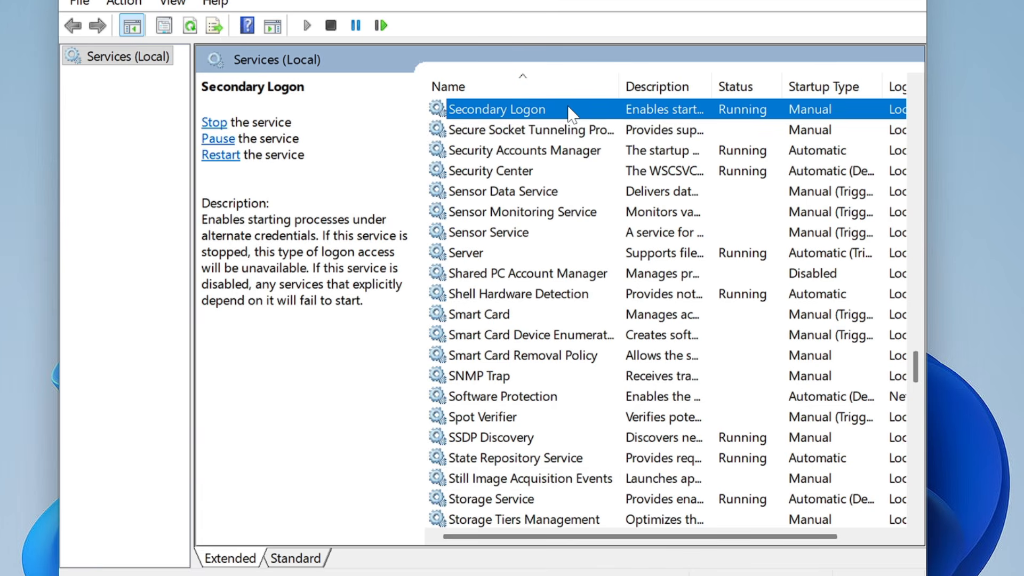
pyautogui.doubleClick(501, 110)
pyautogui.click(475, 266)
pyautogui.click(450, 327)
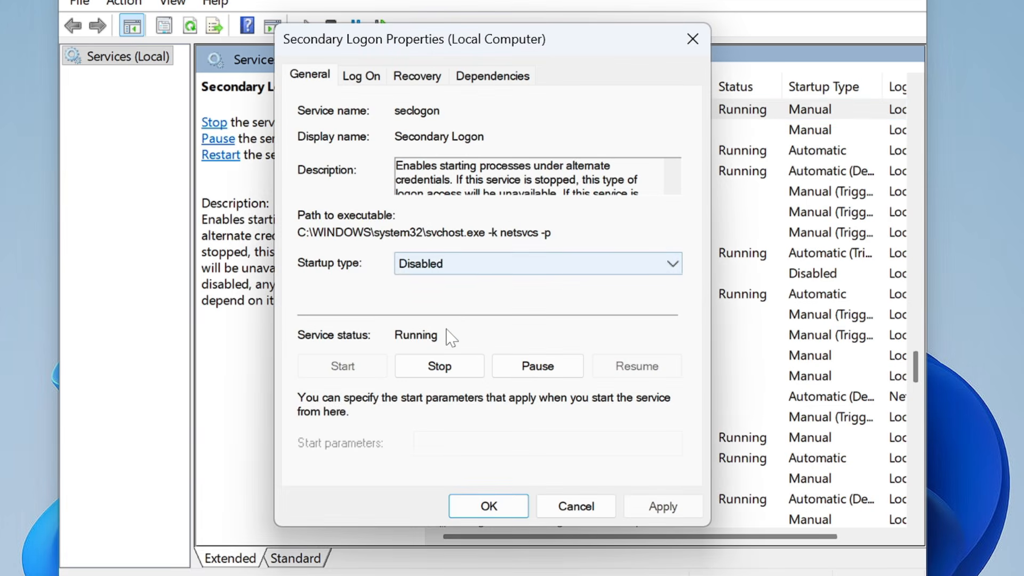
pyautogui.click(455, 372)
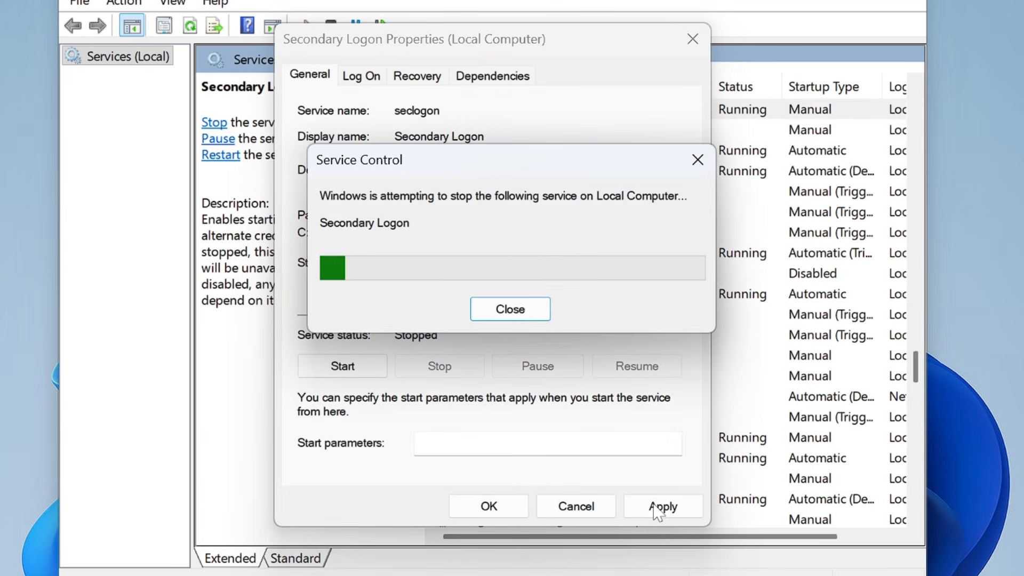
pyautogui.click(646, 506)
pyautogui.click(518, 506)
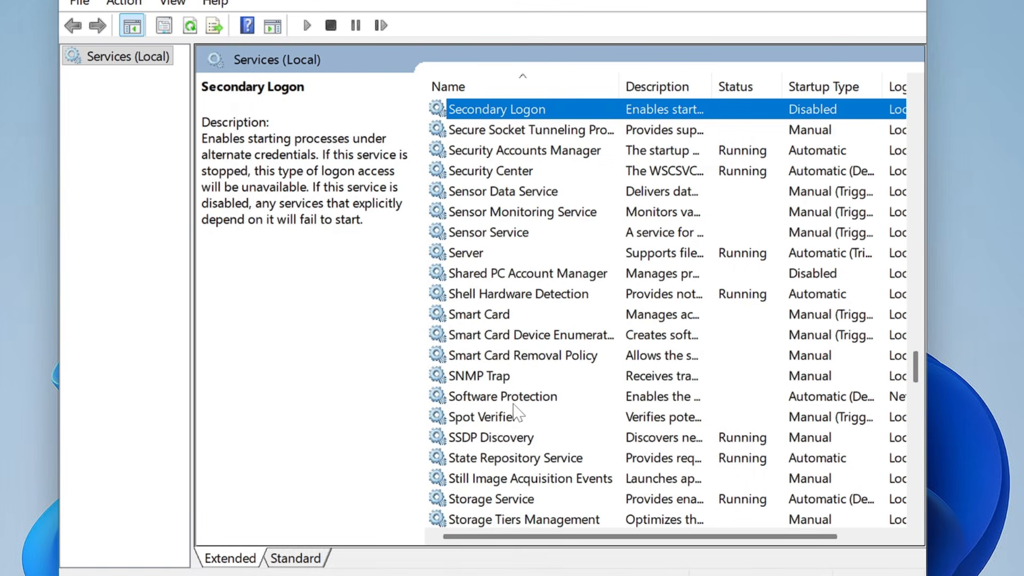
# Find the Smart Card service, set its startup type to Disabled and save the change.
pyautogui.press('Down')
pyautogui.press('Down')
pyautogui.press('Down')
pyautogui.press('Down')
pyautogui.press('Down')
pyautogui.press('Down')
pyautogui.press('Down')
pyautogui.press('Down')
pyautogui.press('Down')
pyautogui.press('Down')
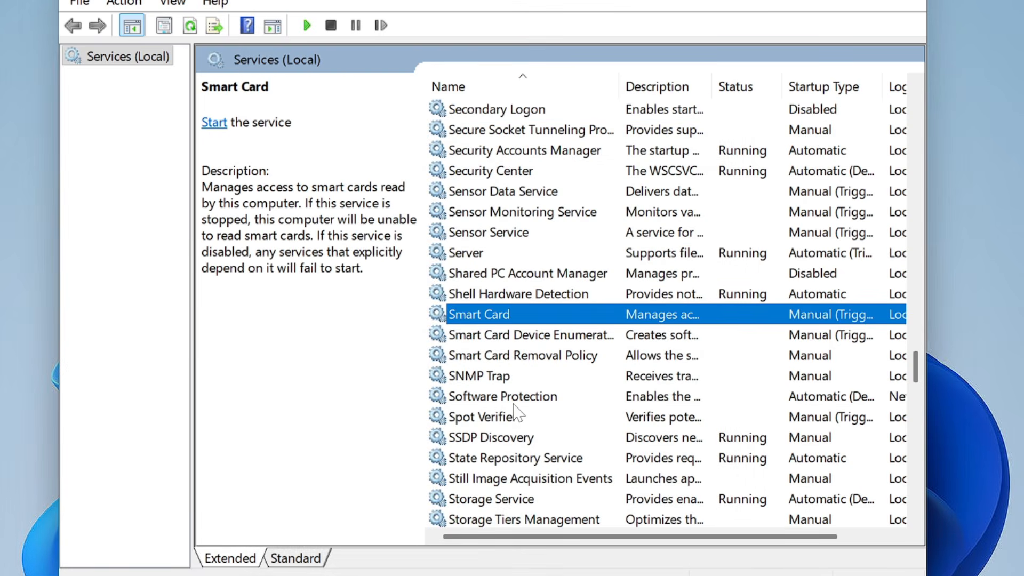
pyautogui.press('Return')
pyautogui.click(508, 265)
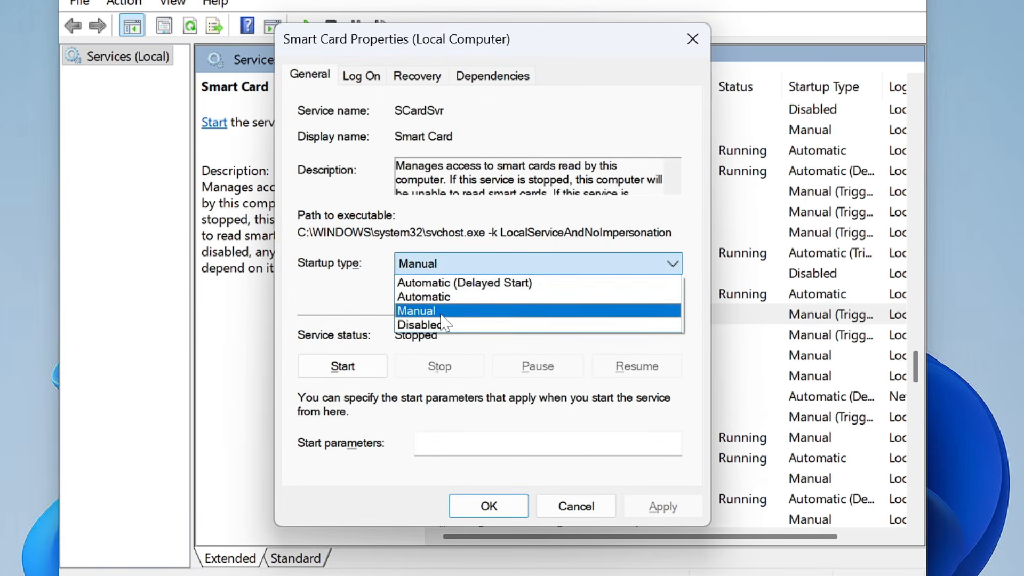
pyautogui.click(448, 324)
pyautogui.click(663, 506)
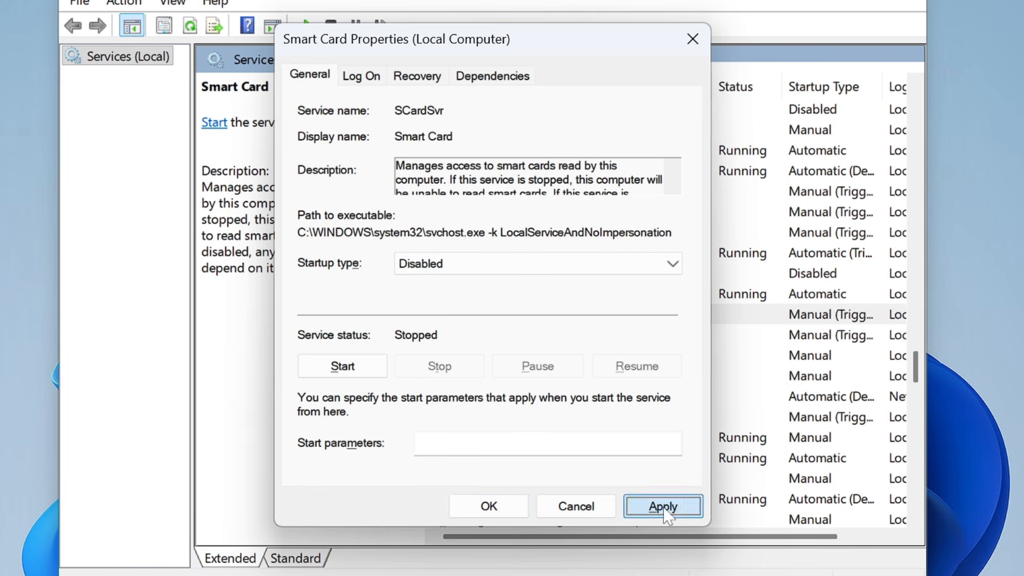
pyautogui.click(488, 506)
# Find the SysMain service, set its startup type to Disabled, stop it and save the changes.
pyautogui.press('Down')
pyautogui.press('Down')
pyautogui.press('Down')
pyautogui.press('Down')
pyautogui.press('Down')
pyautogui.press('Down')
pyautogui.press('Down')
pyautogui.press('Down')
pyautogui.press('Down')
pyautogui.press('Down')
pyautogui.press('Down')
pyautogui.press('Down')
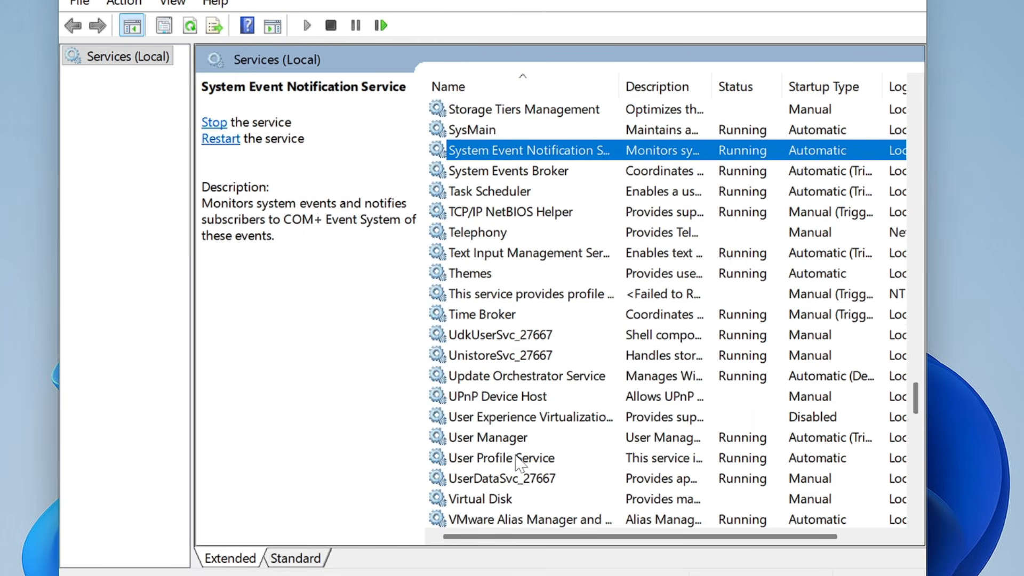
pyautogui.press('Up')
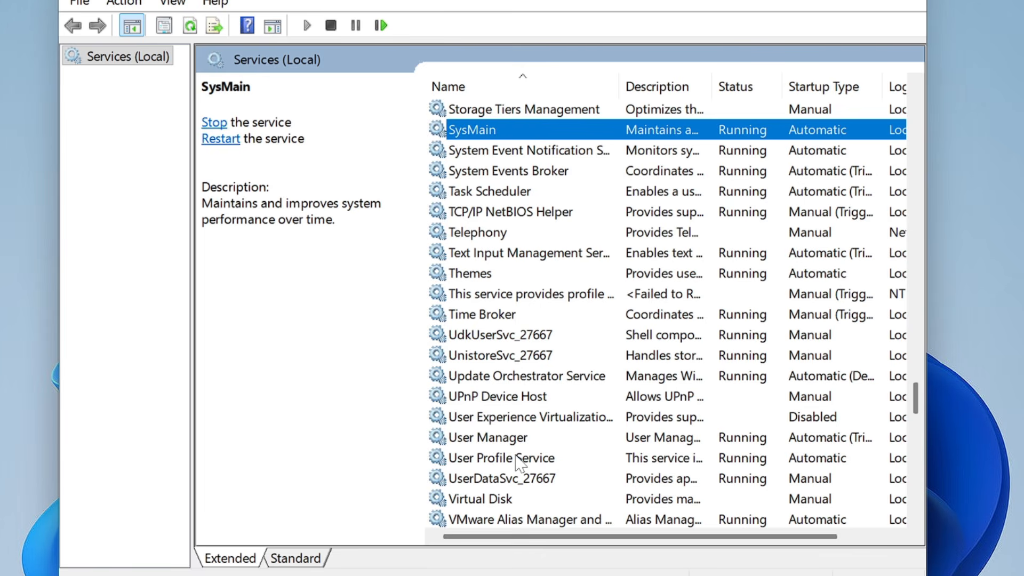
pyautogui.doubleClick(532, 130)
pyautogui.click(453, 267)
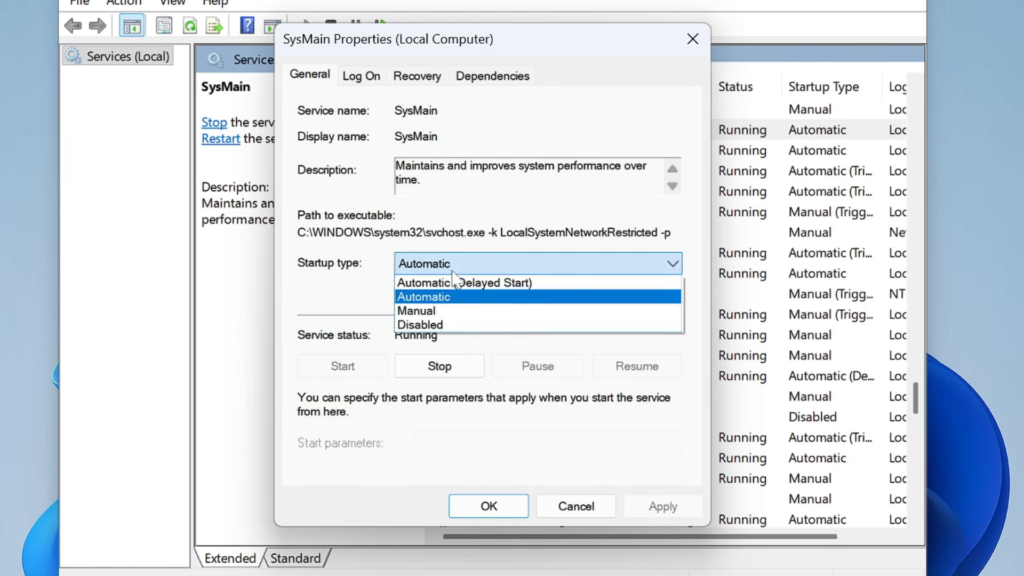
pyautogui.click(420, 324)
pyautogui.click(439, 366)
pyautogui.click(660, 506)
pyautogui.click(504, 509)
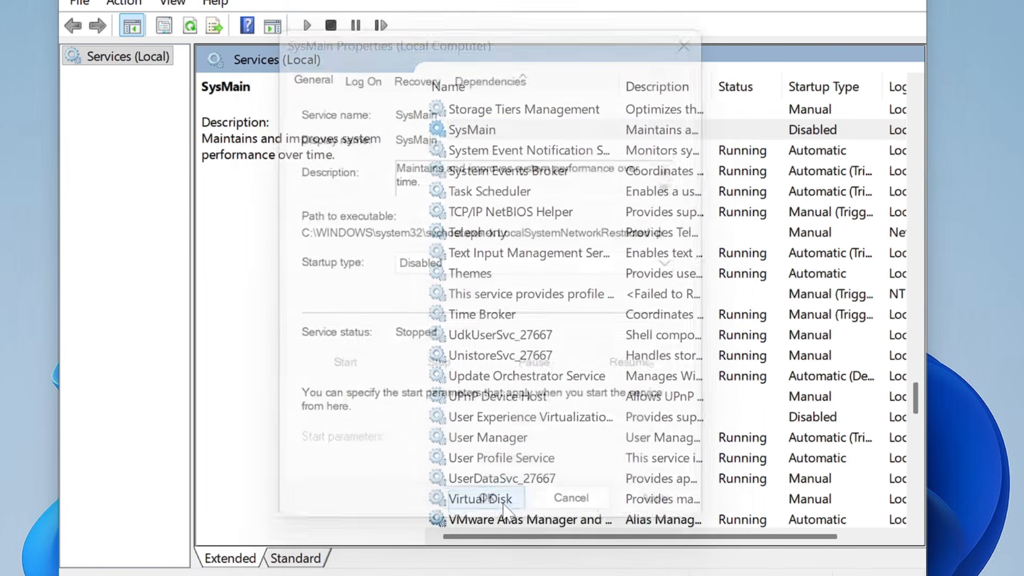
# Find WalletService, set its startup type to Disabled and save the change.
pyautogui.press('w')
pyautogui.press('Down')
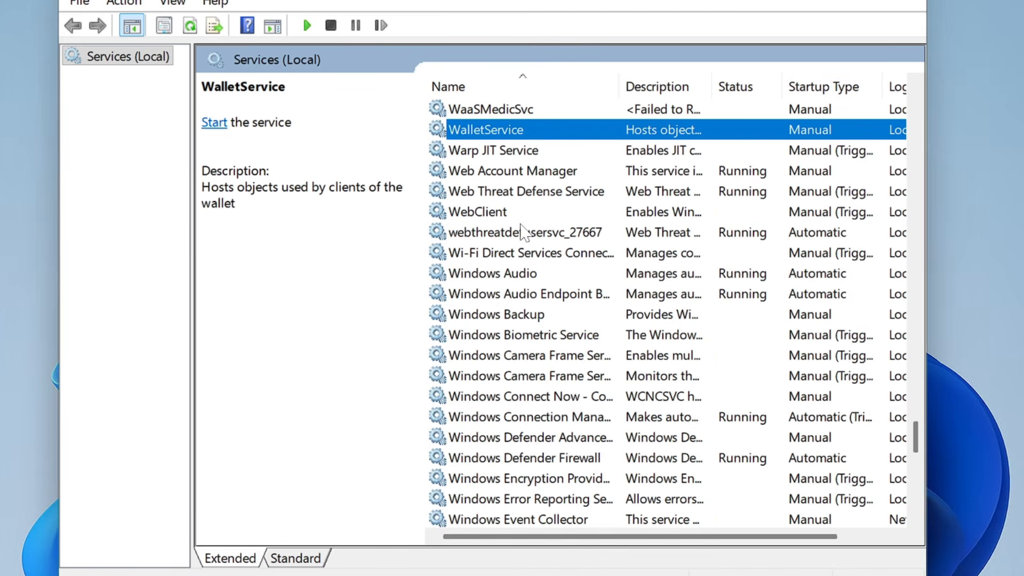
pyautogui.doubleClick(526, 130)
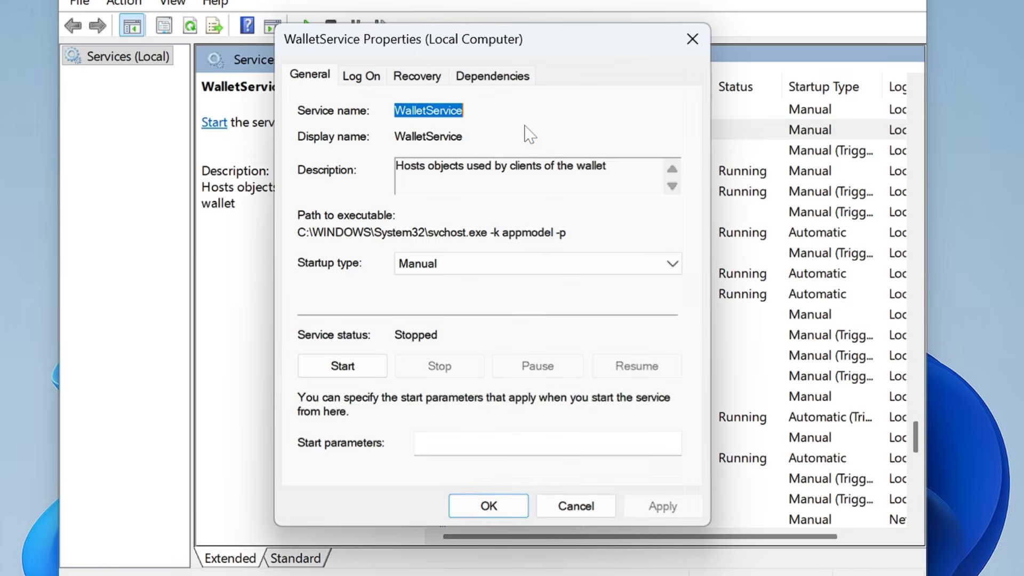
pyautogui.click(466, 264)
pyautogui.click(448, 323)
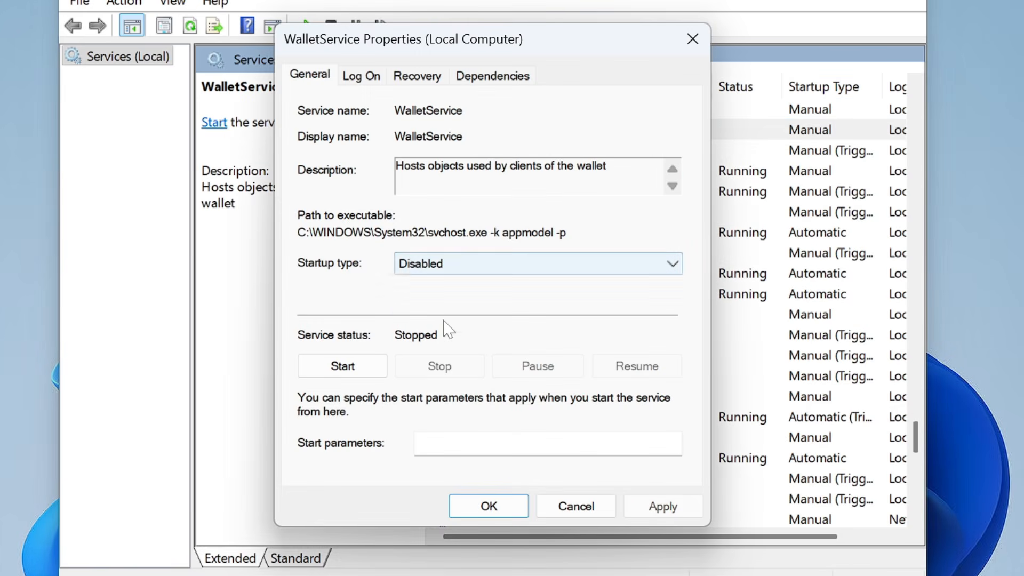
pyautogui.click(660, 506)
pyautogui.click(520, 506)
# Set the Windows Biometric Service's startup type to Disabled and save the change.
pyautogui.click(557, 316)
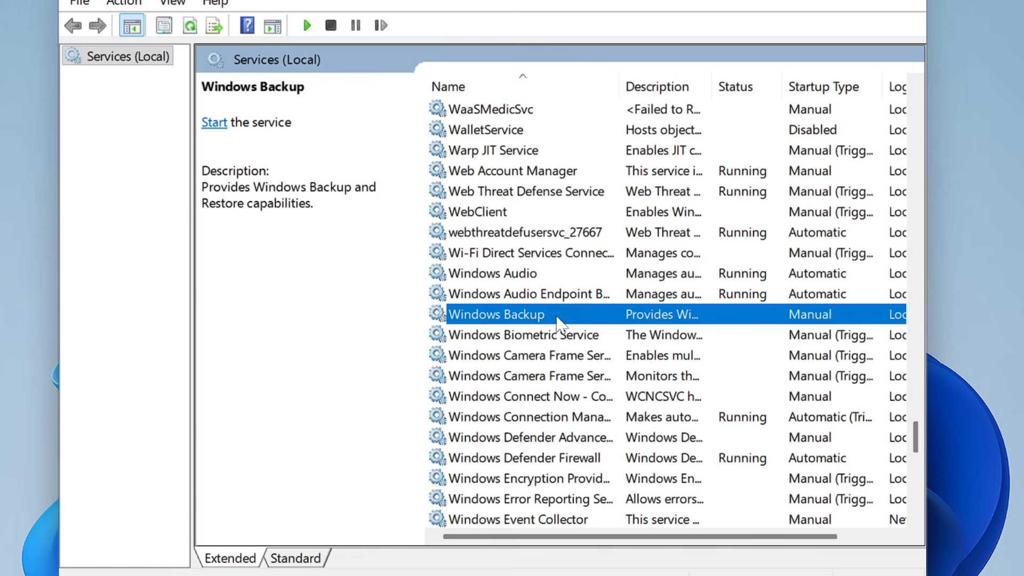
pyautogui.press('Down')
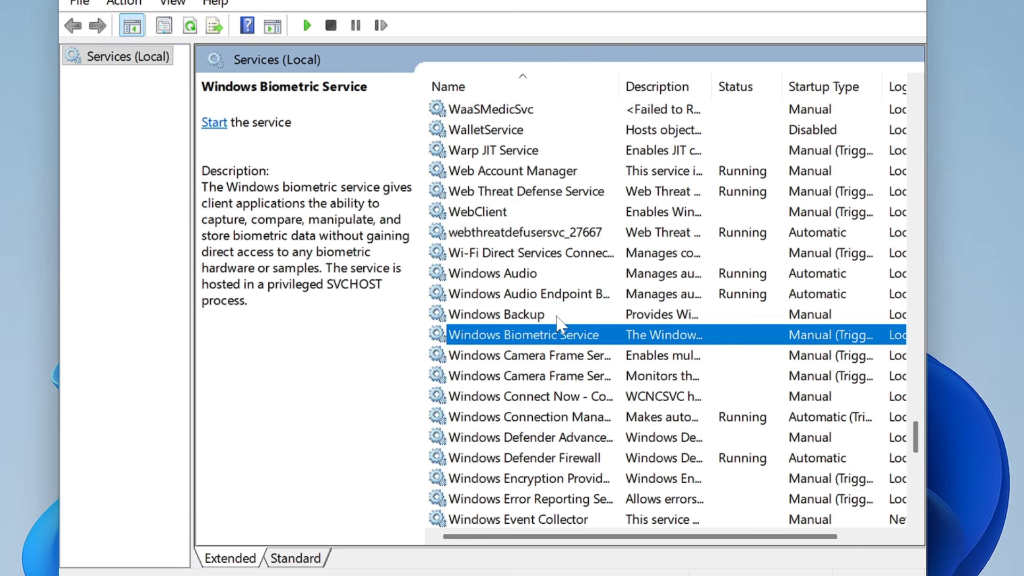
pyautogui.press('Return')
pyautogui.click(544, 267)
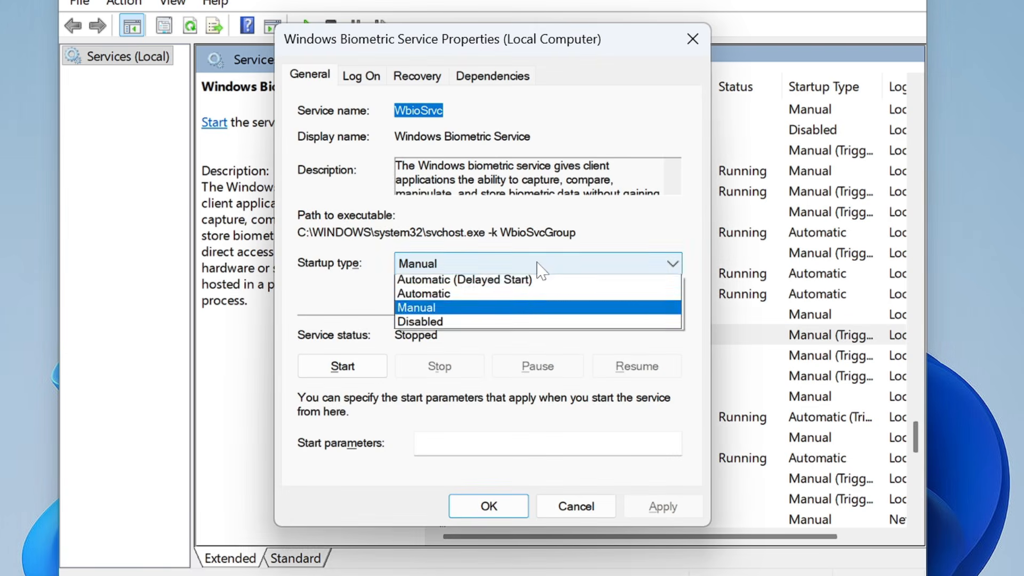
pyautogui.click(435, 323)
pyautogui.click(644, 509)
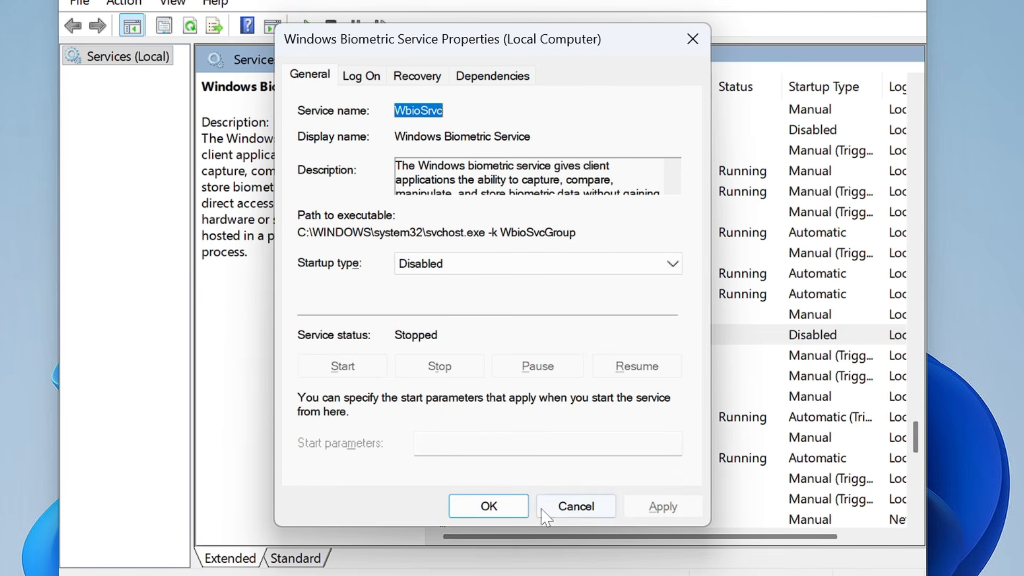
pyautogui.click(504, 509)
# Find the Windows Error Reporting Service, set its startup type to Disabled and save the change.
pyautogui.scroll(-1, 516, 340)
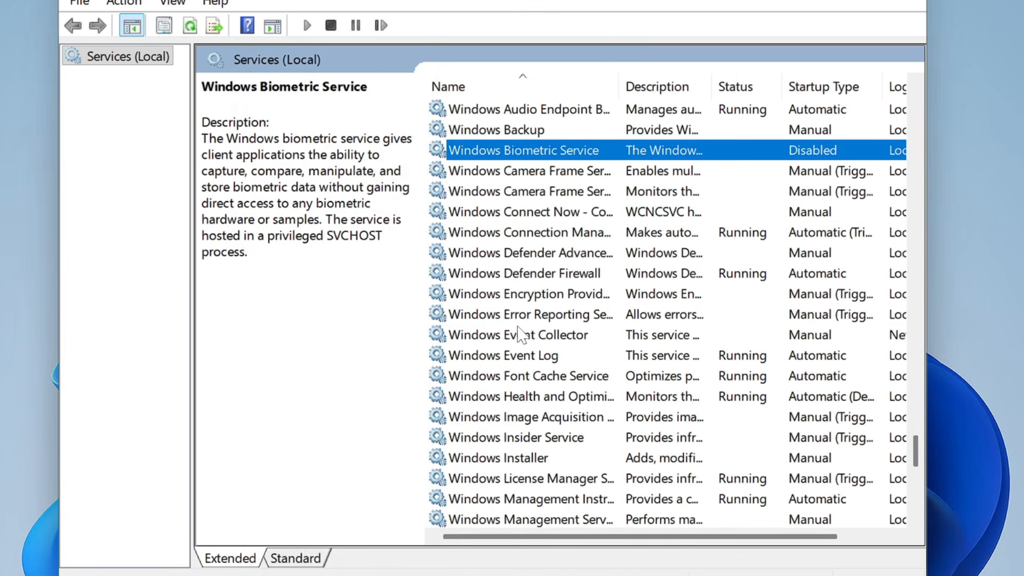
pyautogui.click(517, 318)
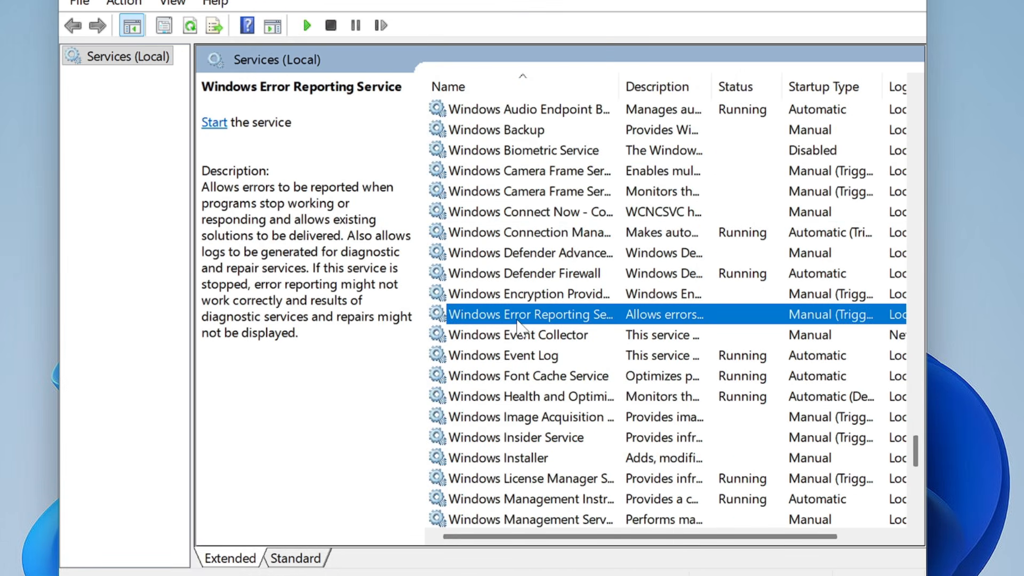
pyautogui.doubleClick(551, 316)
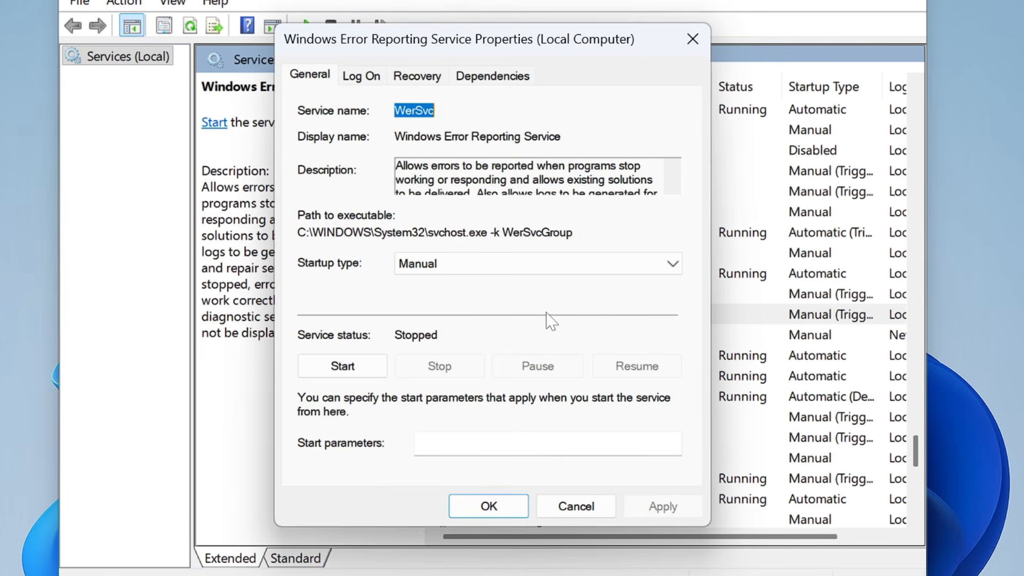
pyautogui.click(497, 264)
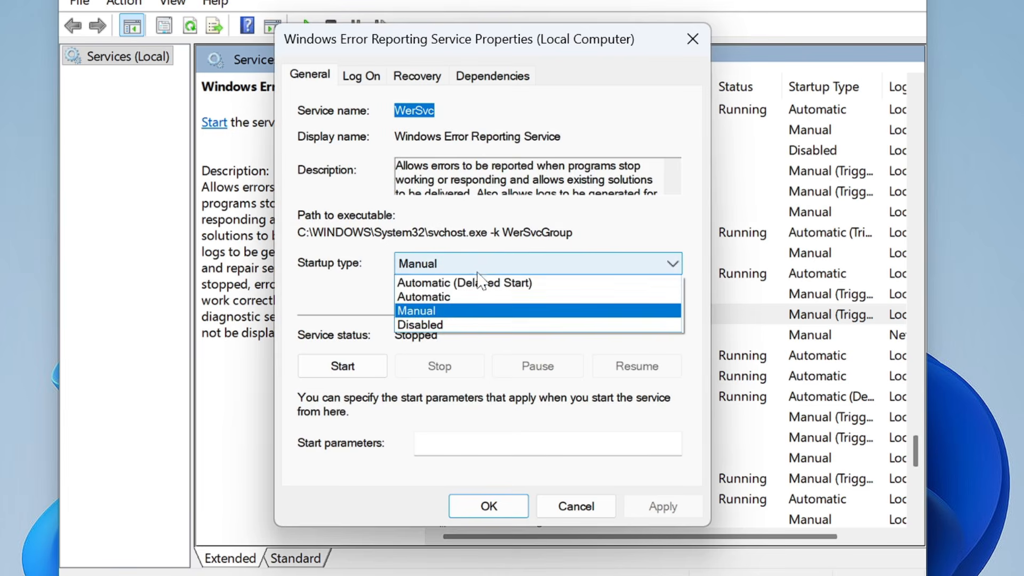
pyautogui.click(452, 325)
pyautogui.click(657, 507)
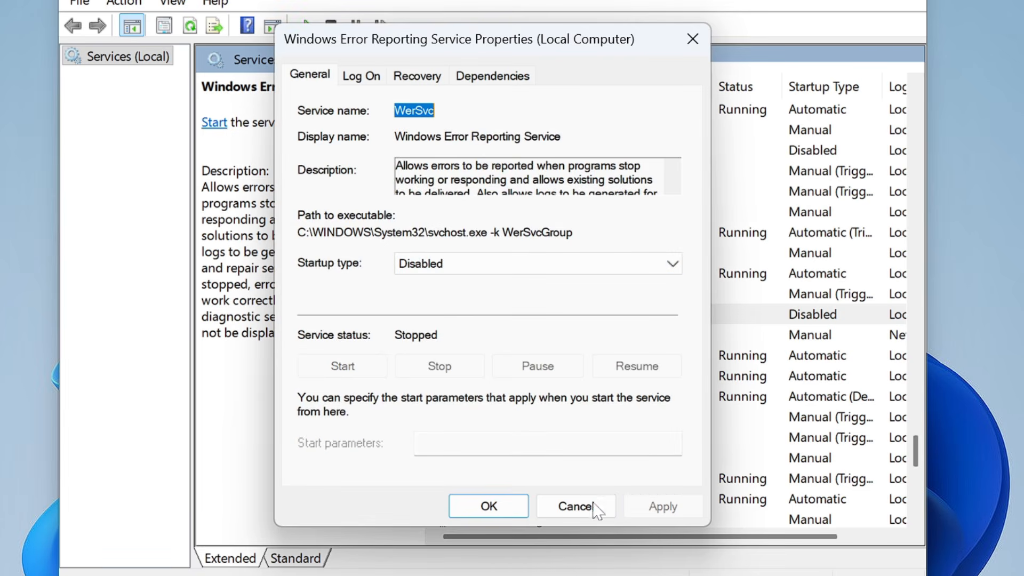
pyautogui.click(503, 509)
# Find the Windows Mobile Hotspot Service, set its startup type to Disabled and save the change.
pyautogui.scroll(-3, 515, 384)
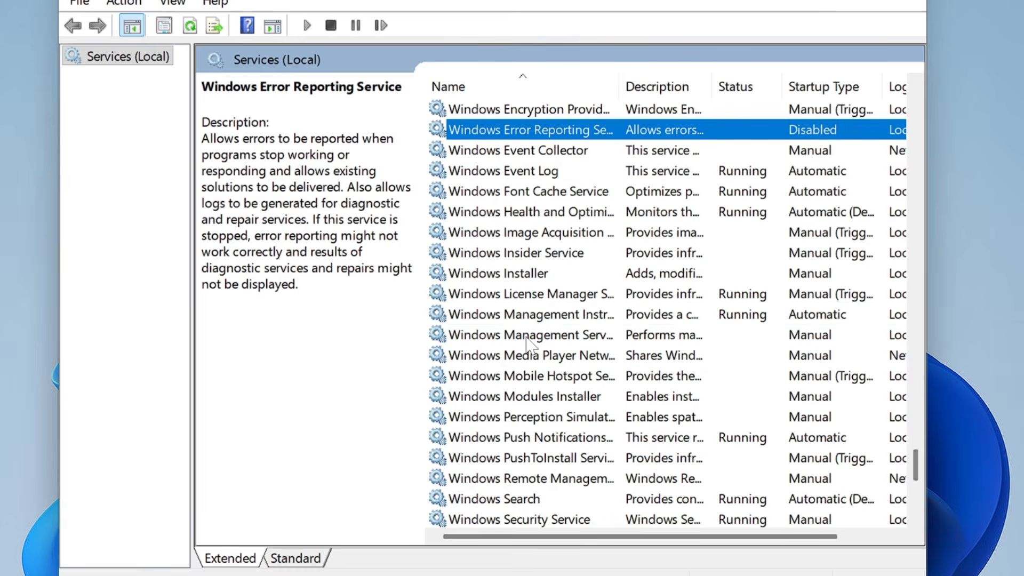
pyautogui.click(514, 376)
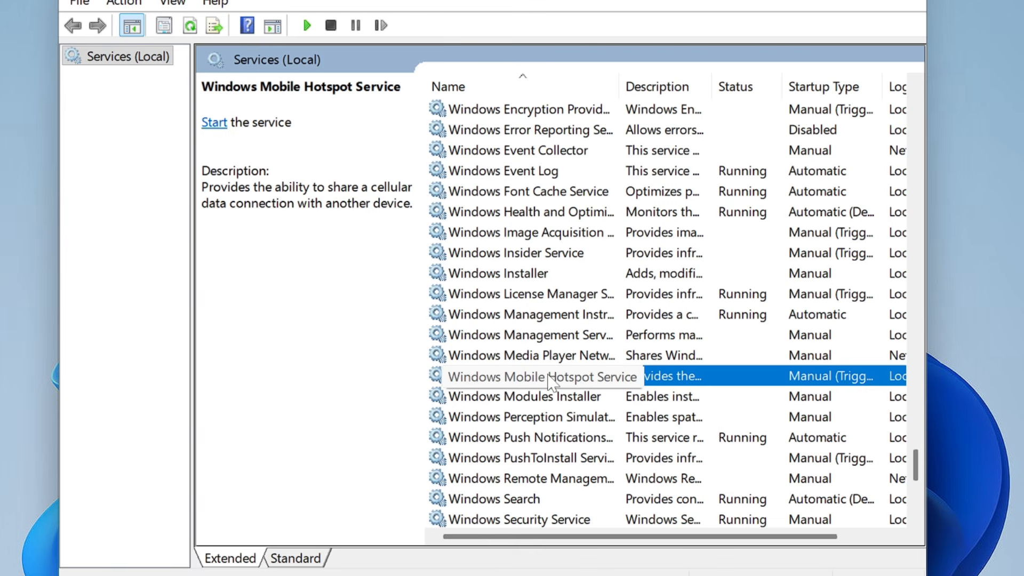
pyautogui.doubleClick(549, 379)
pyautogui.click(449, 263)
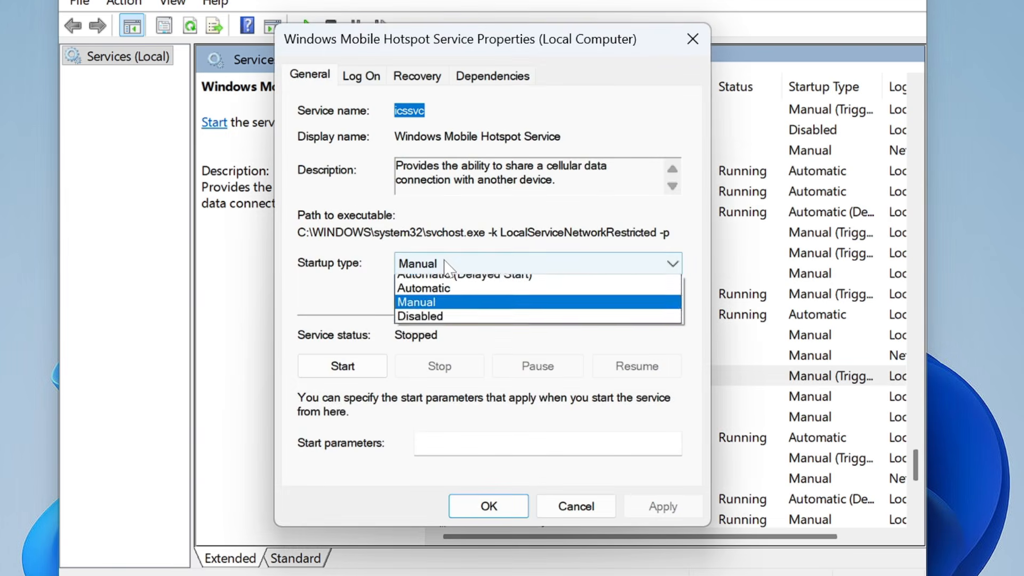
pyautogui.click(422, 315)
pyautogui.click(664, 509)
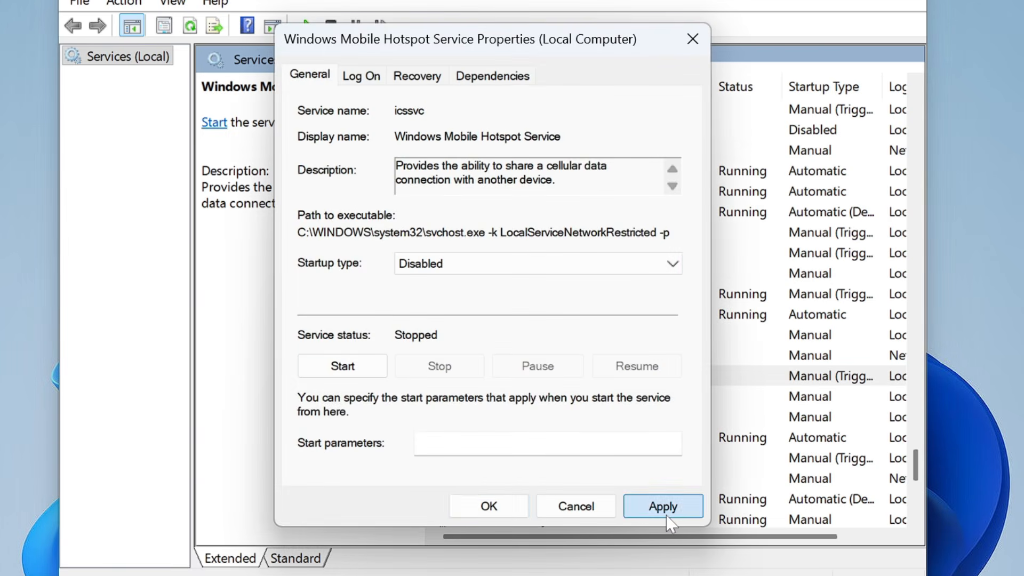
pyautogui.click(488, 506)
# Set the Windows Search service's startup type to Disabled, stop the service and save the changes.
pyautogui.scroll(-1, 504, 421)
pyautogui.click(508, 439)
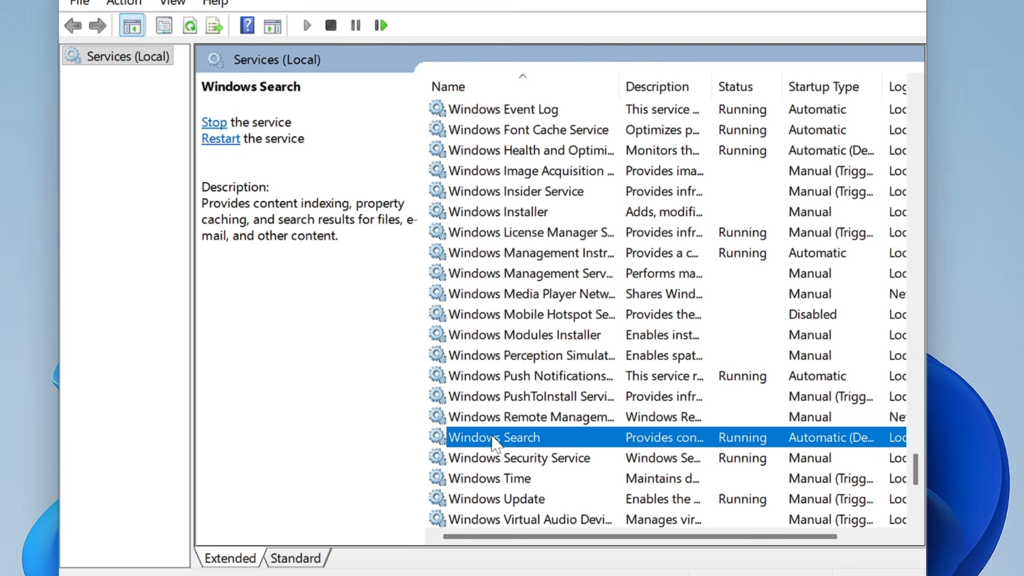
pyautogui.doubleClick(494, 438)
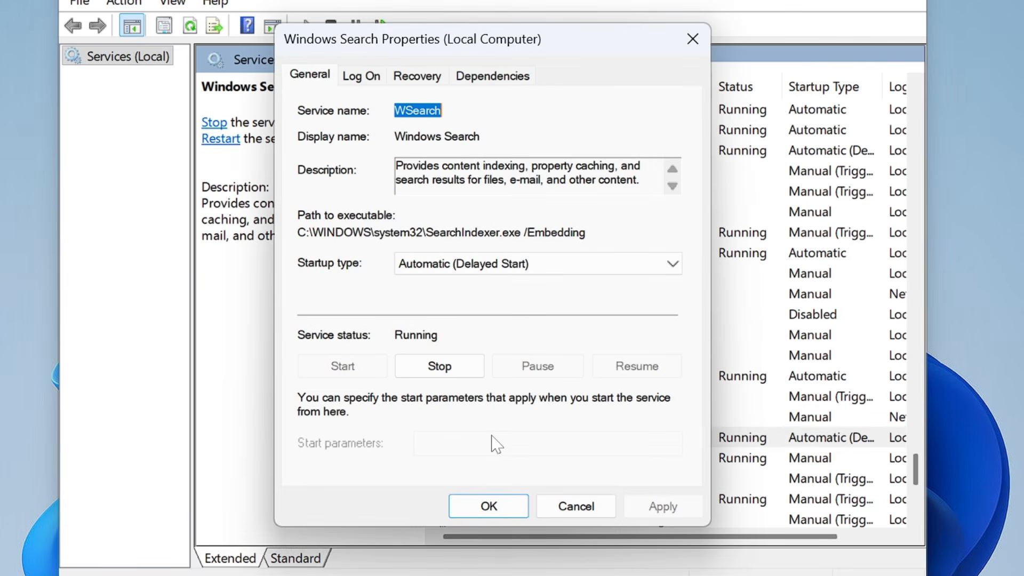
pyautogui.click(500, 265)
pyautogui.click(430, 323)
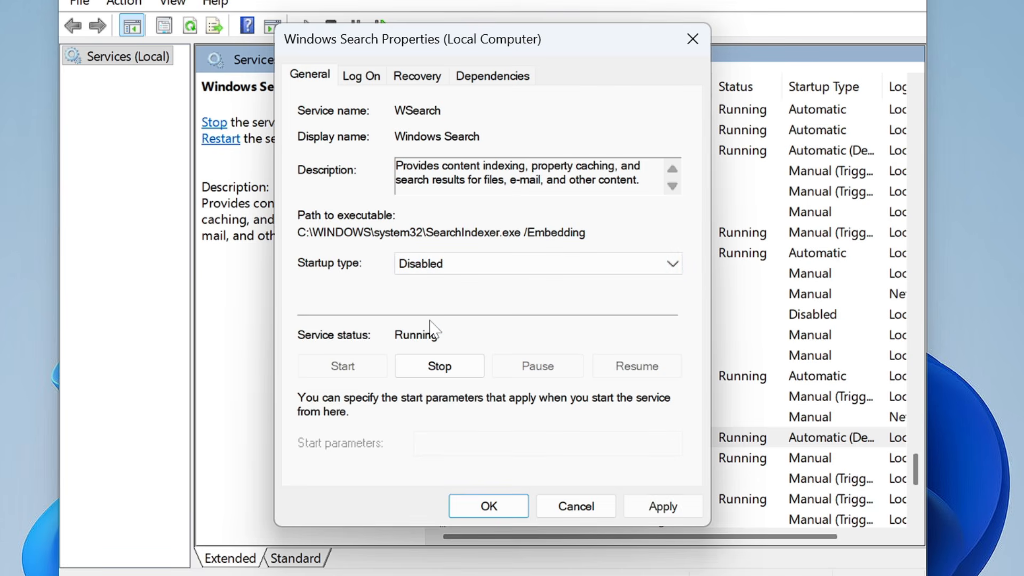
pyautogui.click(446, 367)
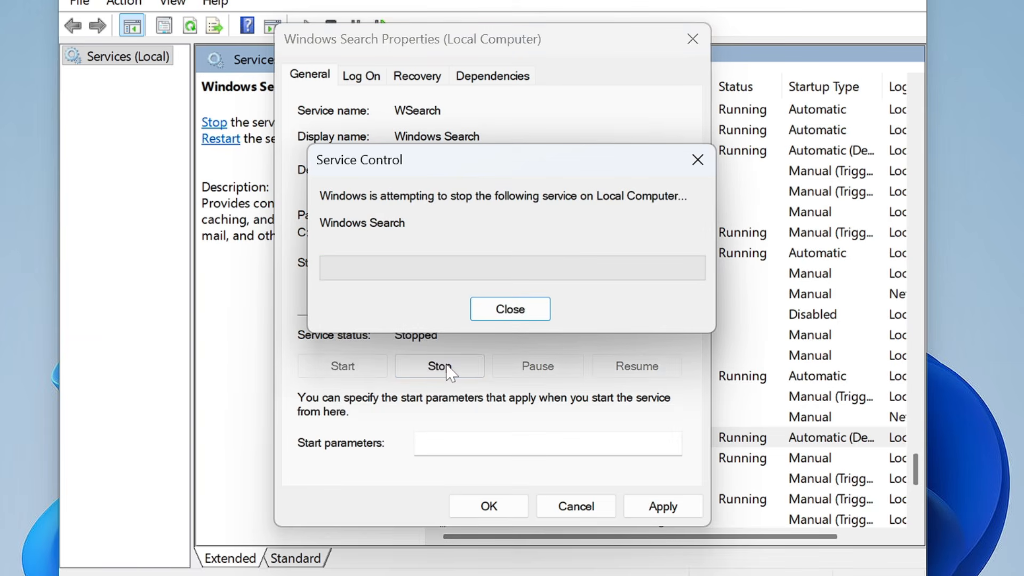
pyautogui.click(664, 506)
pyautogui.click(489, 506)
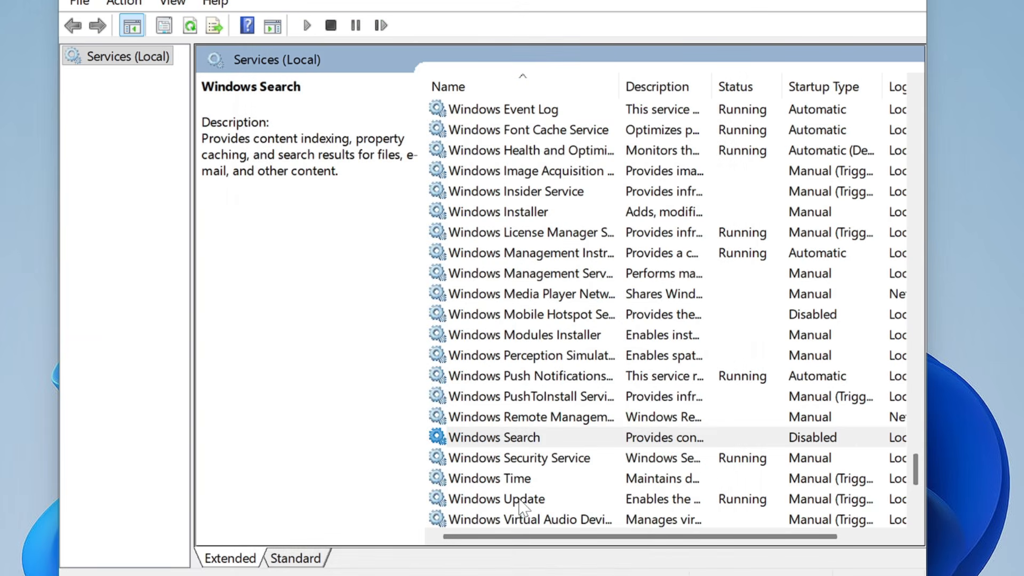
# Find the Xbox Accessory Management Service, set its startup type to Automatic and save the change.
pyautogui.click(597, 451)
pyautogui.press('x')
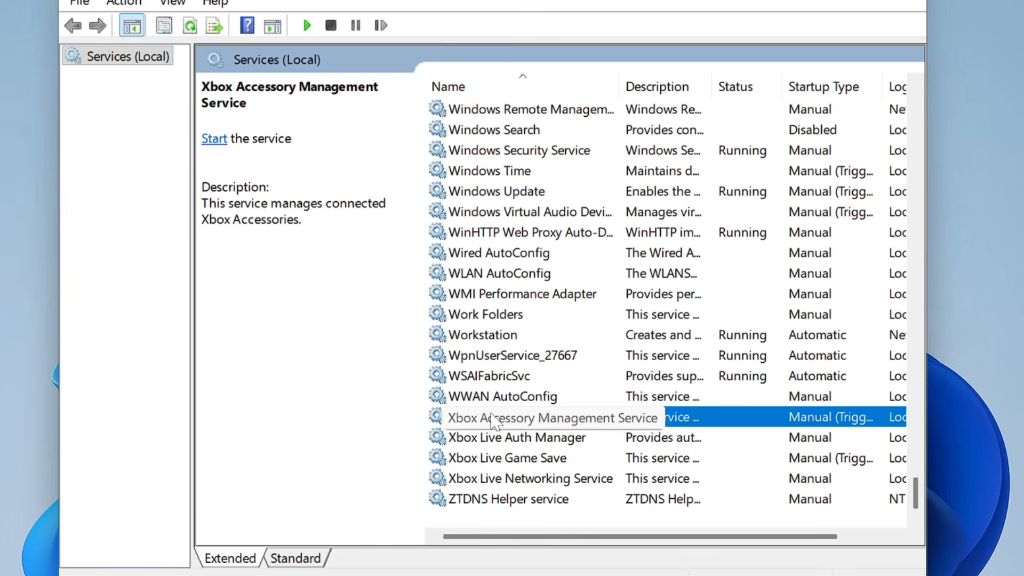
pyautogui.doubleClick(495, 420)
pyautogui.click(453, 265)
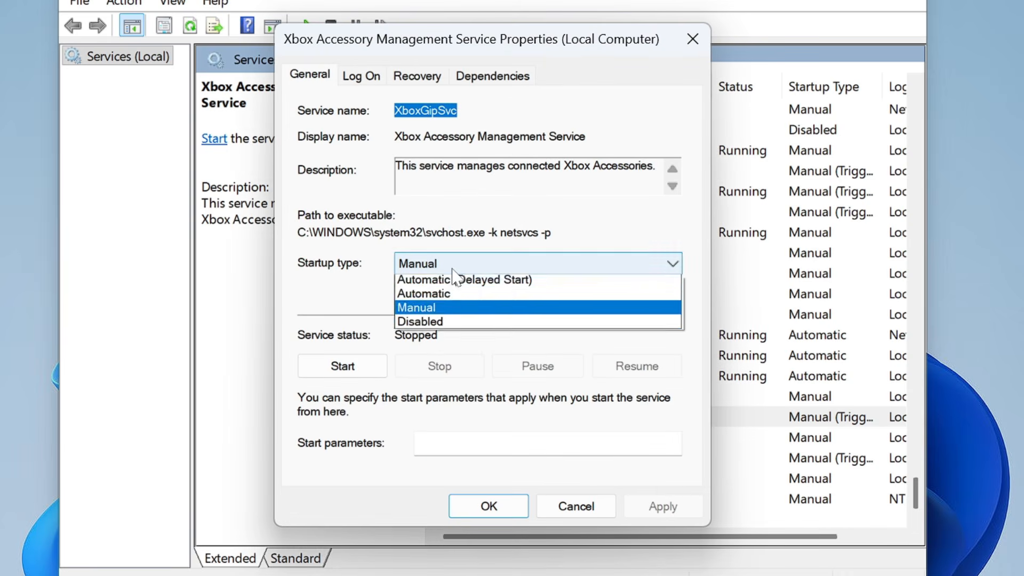
pyautogui.click(457, 293)
pyautogui.click(489, 506)
# Set the Xbox Live Auth Manager service's startup type to Disabled and save the change.
pyautogui.press('Down')
pyautogui.press('Return')
pyautogui.click(489, 502)
# Set the Xbox Live Game Save service's startup type to Disabled and save the change.
pyautogui.doubleClick(504, 460)
pyautogui.click(454, 265)
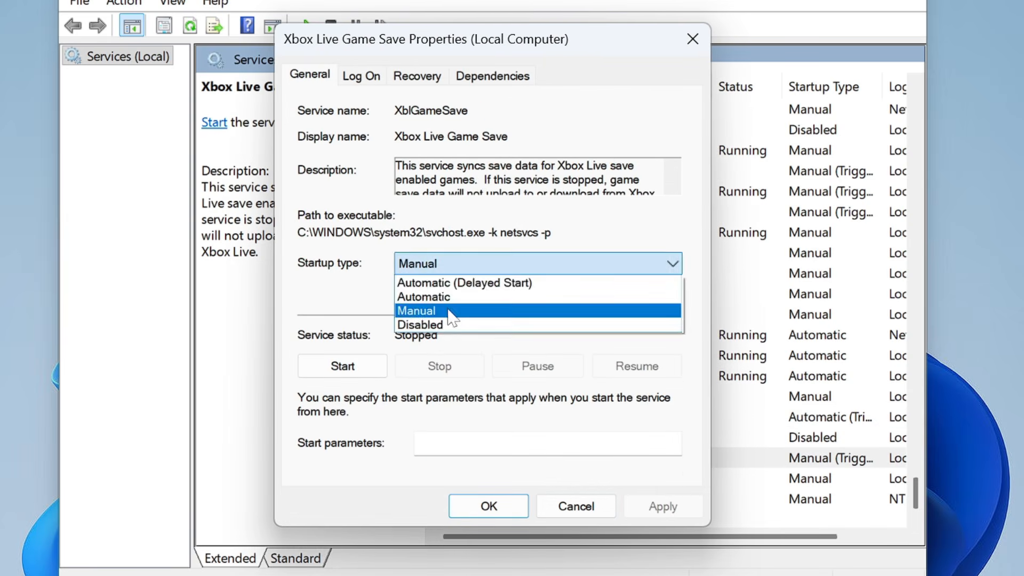
pyautogui.click(451, 324)
pyautogui.click(662, 506)
pyautogui.click(488, 506)
# Set the Xbox Live Networking Service's startup type to Disabled, save the change and close the Services window.
pyautogui.doubleClick(523, 480)
pyautogui.click(453, 265)
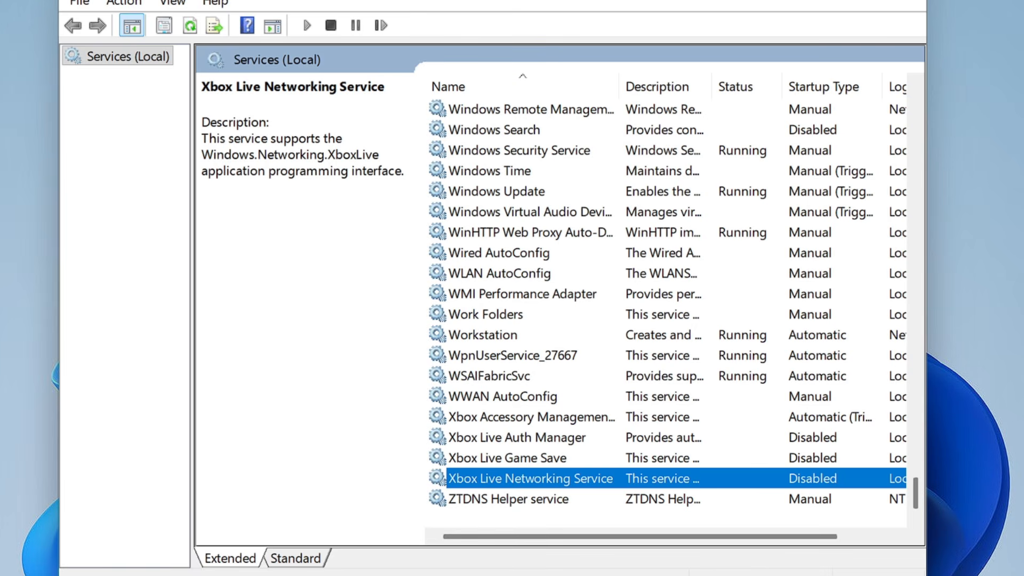
pyautogui.click(910, 1)
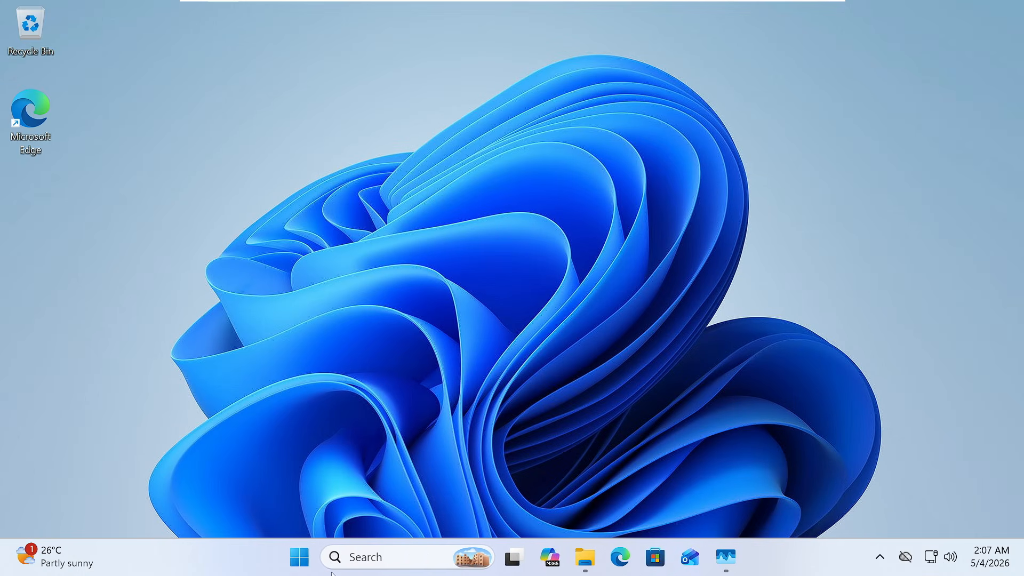
# Restart the computer so the service changes take effect.
pyautogui.click(299, 556)
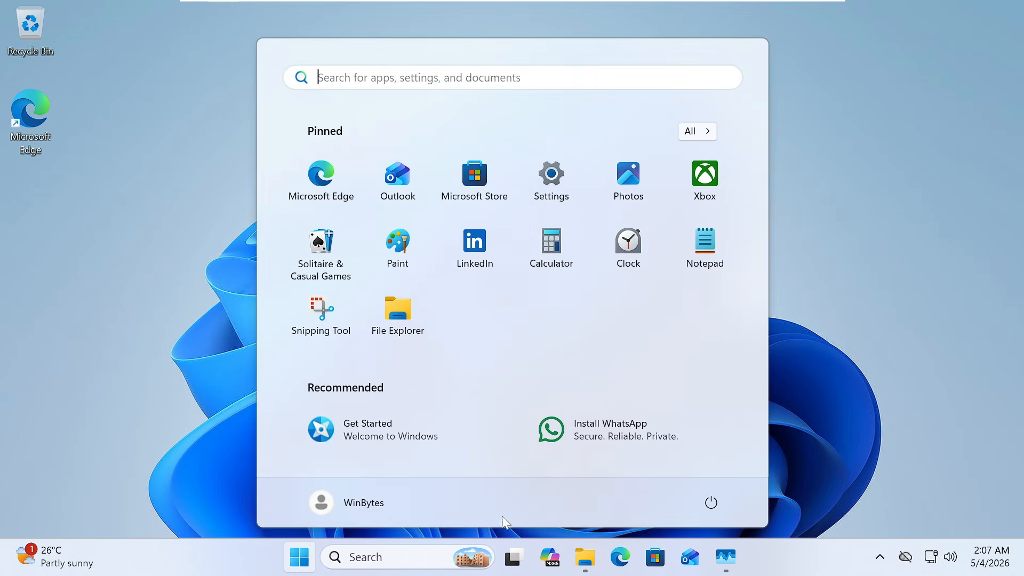
pyautogui.click(710, 502)
pyautogui.click(718, 475)
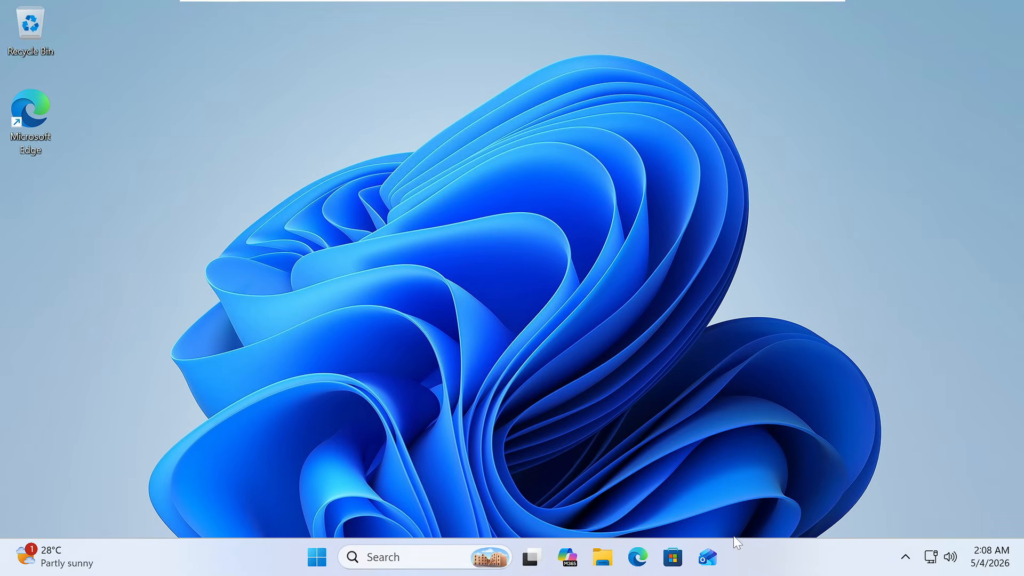
# Open Task Manager and examine the CPU and memory performance after the restart.
pyautogui.rightClick(739, 552)
pyautogui.click(781, 499)
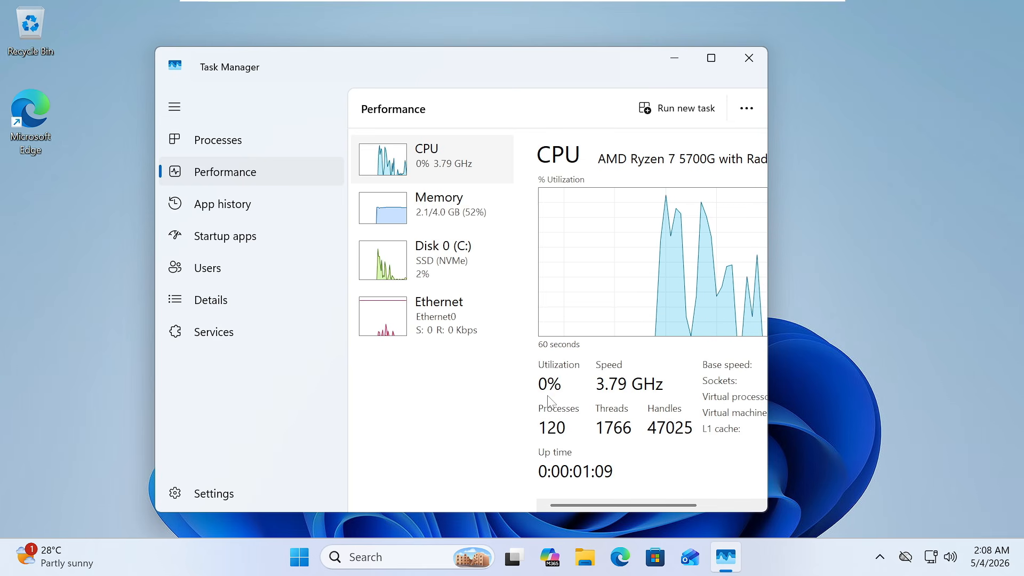
pyautogui.click(446, 224)
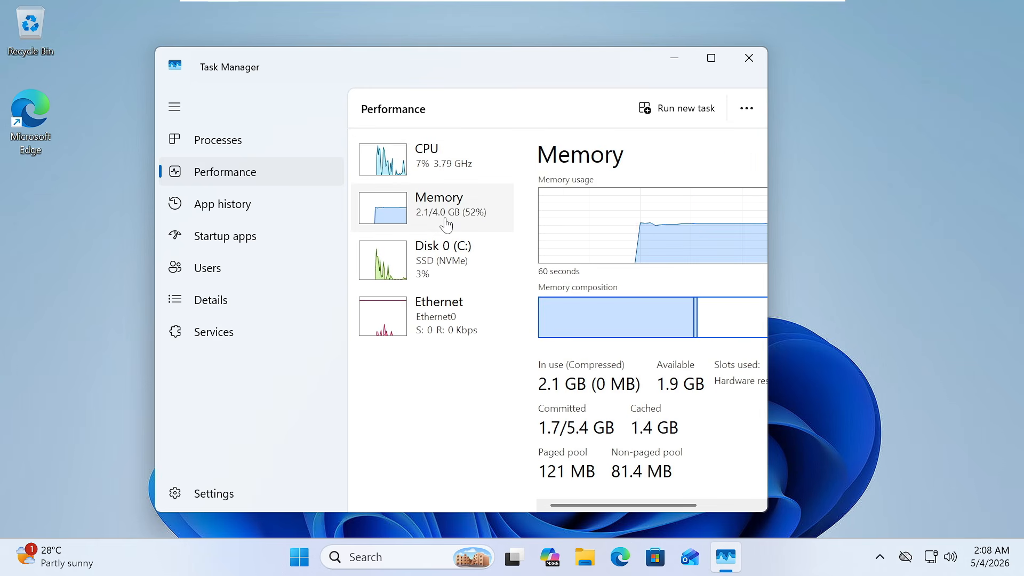